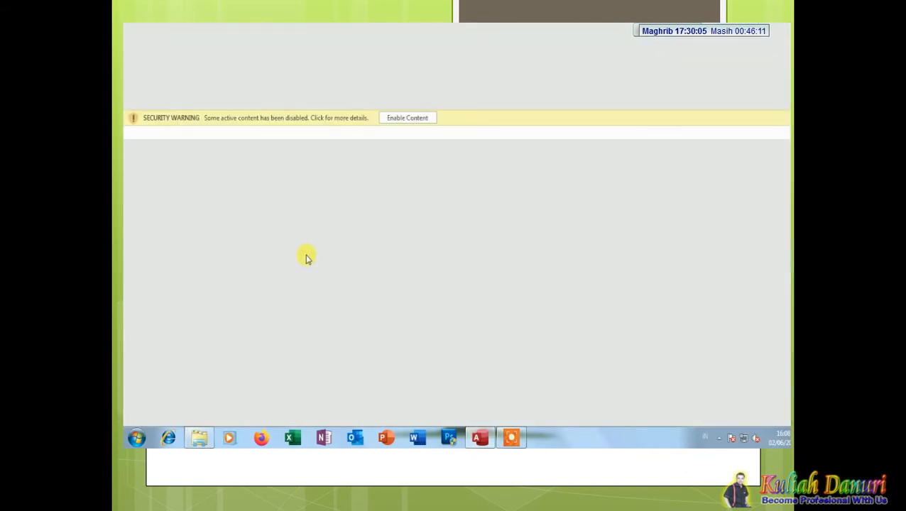
Step: Enable the database content, create a blank form in Design view, and widen its grid to about 21.2 cm
{"action": "left_click", "coordinate": [404, 118]}
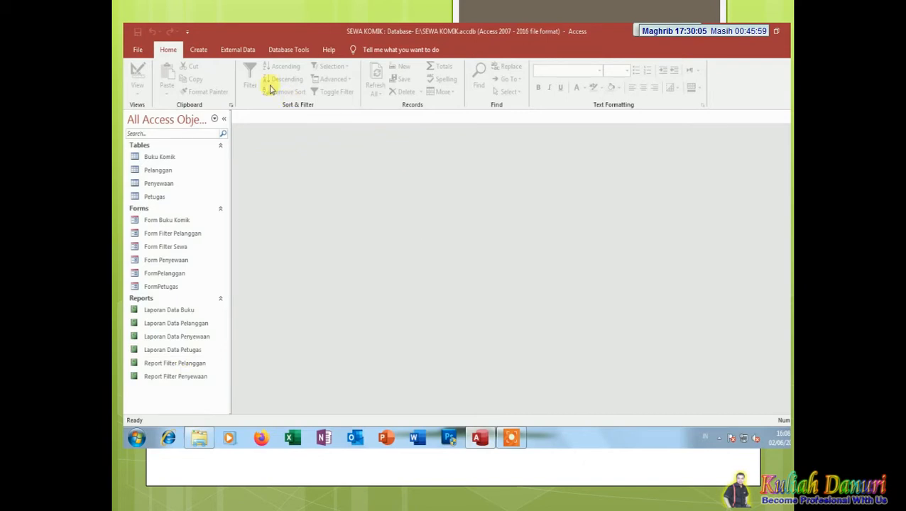
{"action": "left_click", "coordinate": [199, 51]}
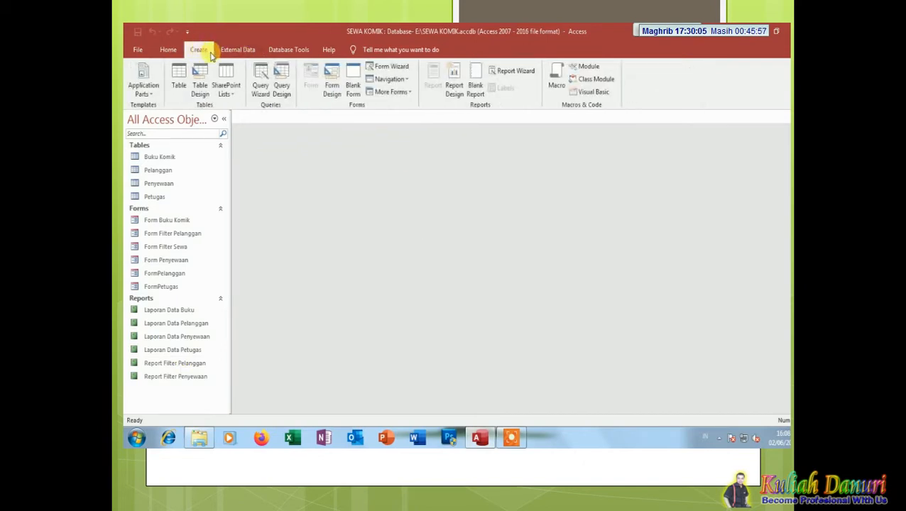
{"action": "left_click", "coordinate": [332, 89]}
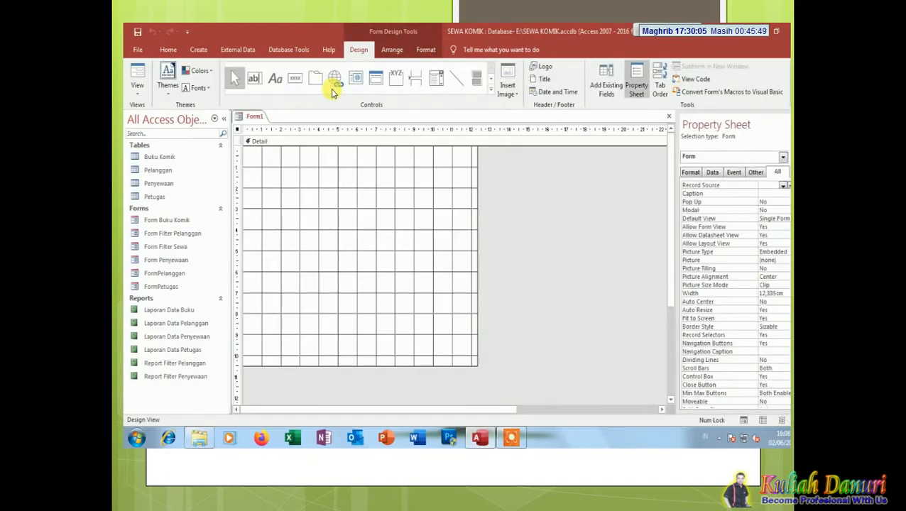
{"action": "left_click_drag", "start_coordinate": [473, 362], "coordinate": [644, 389]}
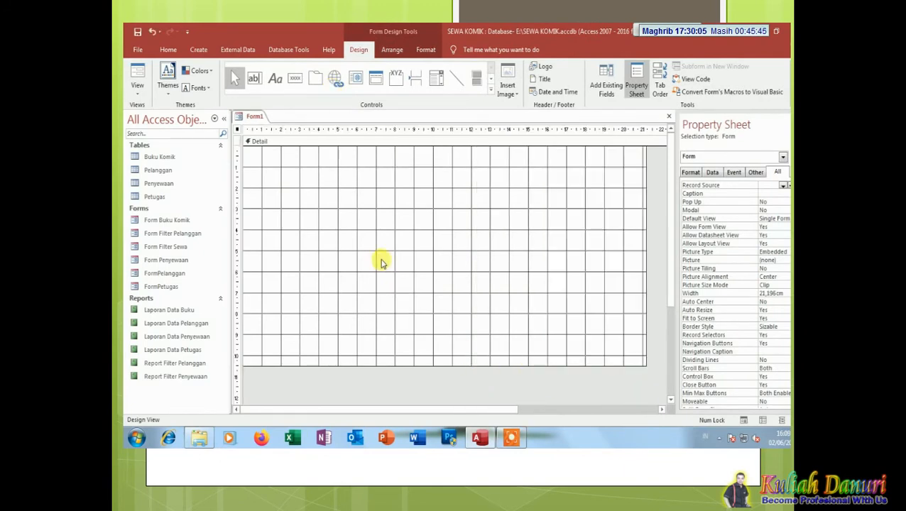
Step: Add a label reading "SISTEM INFORMASI PERSEWAAN KOMIK" near the upper edge of the form's Detail section
{"action": "left_click", "coordinate": [275, 78]}
{"action": "left_click_drag", "start_coordinate": [361, 155], "coordinate": [536, 172]}
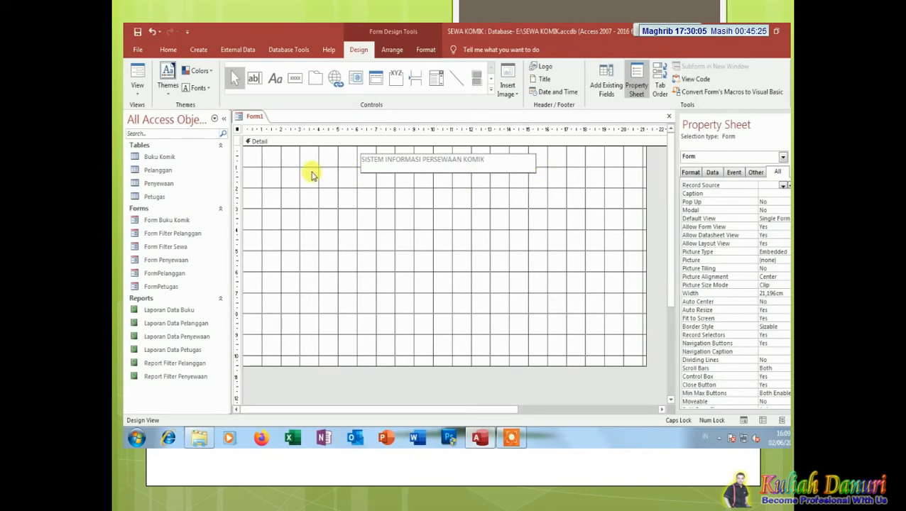
{"action": "left_click", "coordinate": [440, 177]}
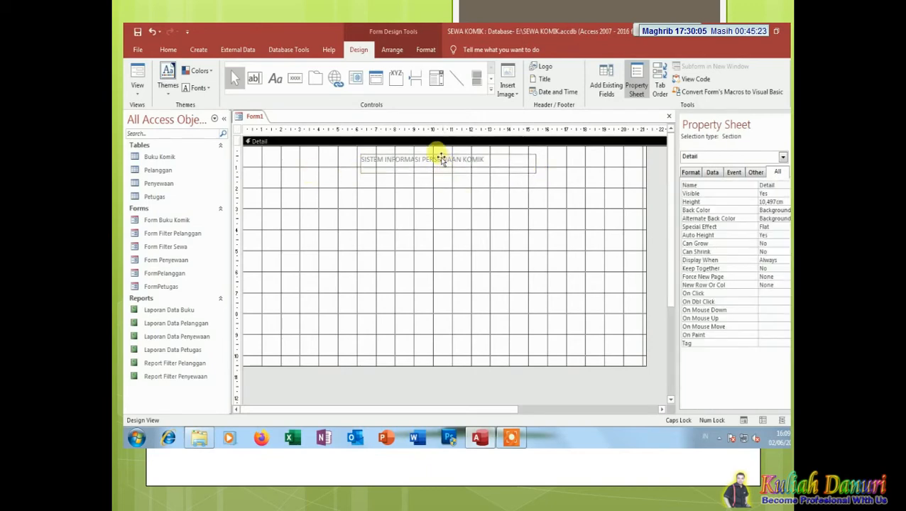
Step: Format the title label as bold 16 pt and widen it to about 10.1 cm to fit the text
{"action": "left_click", "coordinate": [439, 157]}
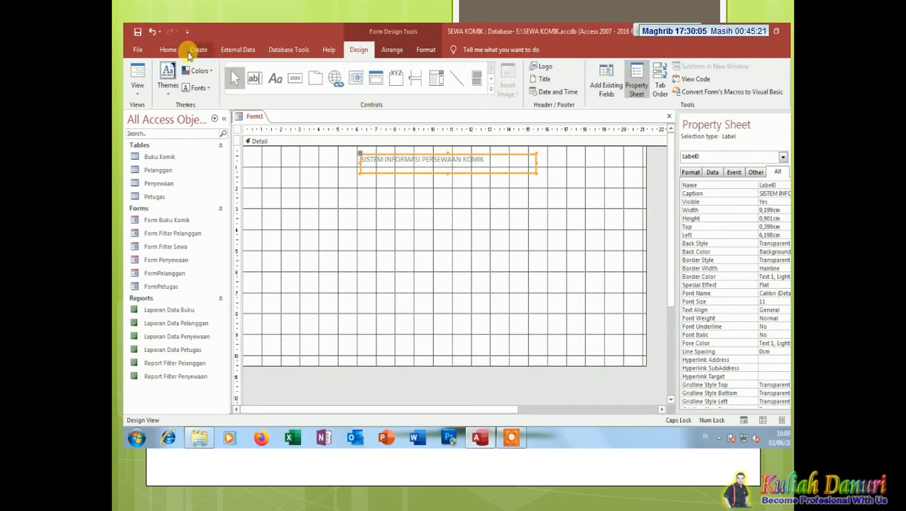
{"action": "left_click", "coordinate": [421, 54]}
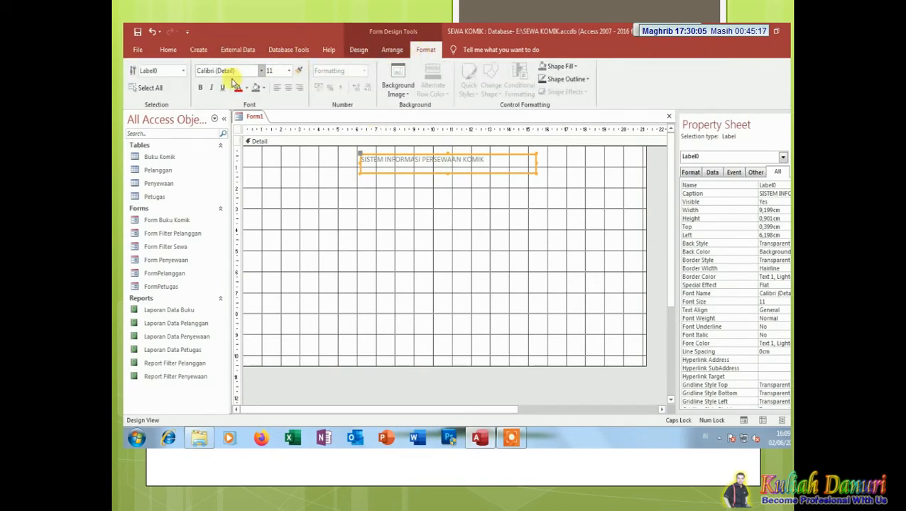
{"action": "left_click", "coordinate": [200, 87]}
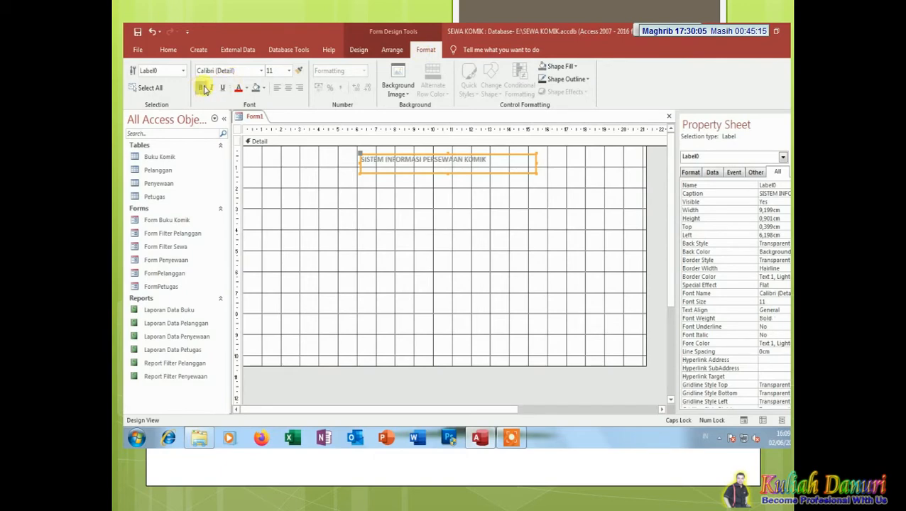
{"action": "left_click", "coordinate": [289, 70]}
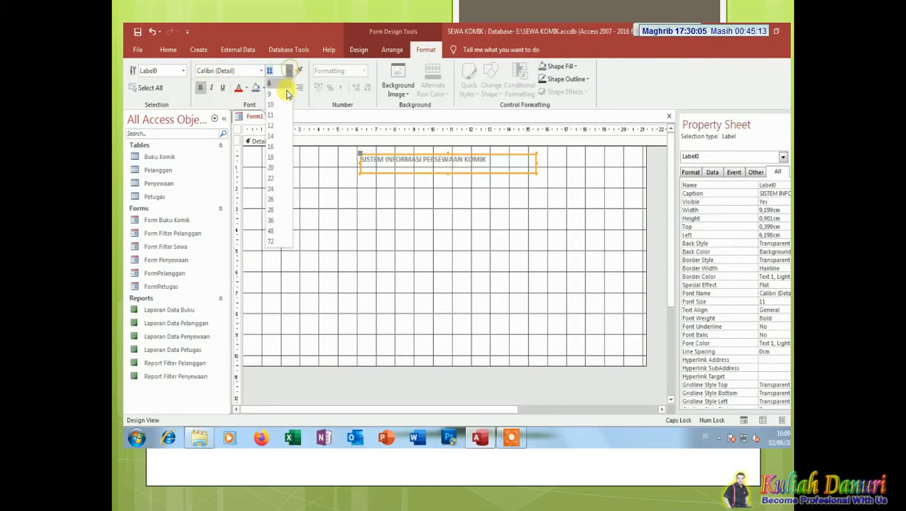
{"action": "left_click", "coordinate": [277, 147]}
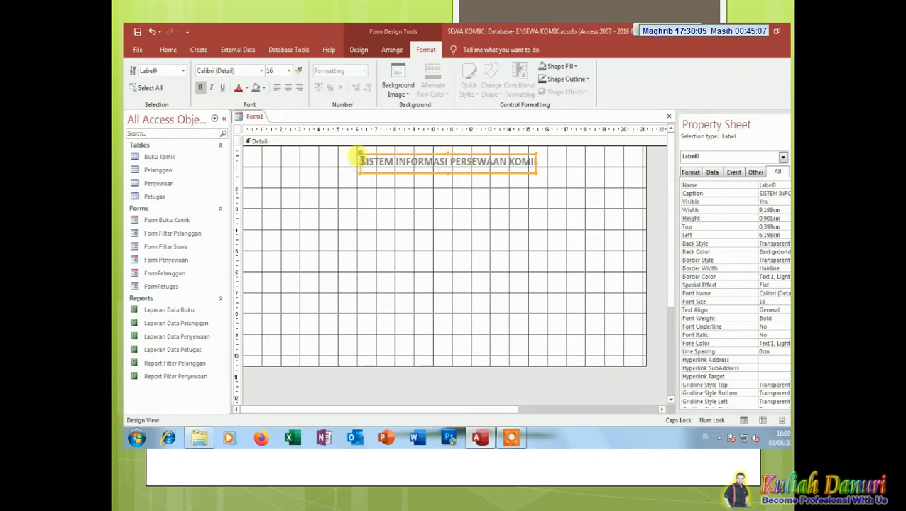
{"action": "left_click_drag", "start_coordinate": [360, 162], "coordinate": [341, 152]}
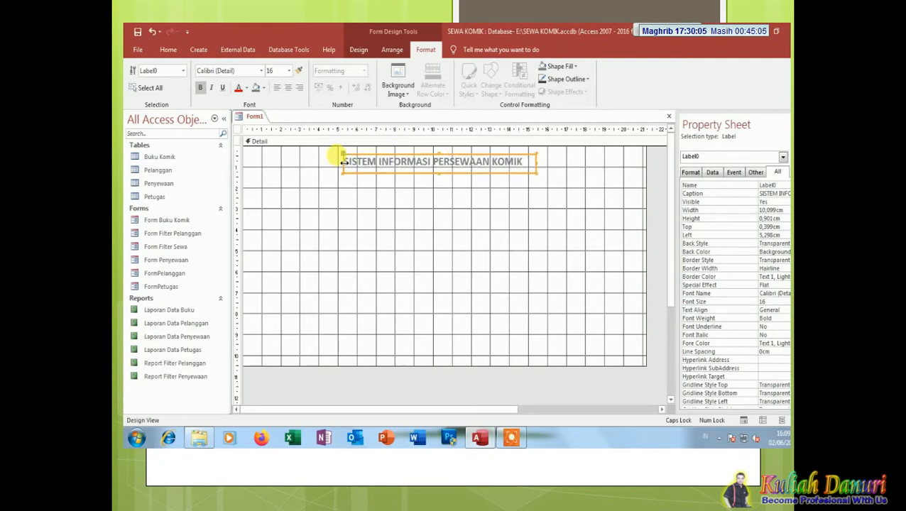
{"action": "left_click", "coordinate": [381, 188]}
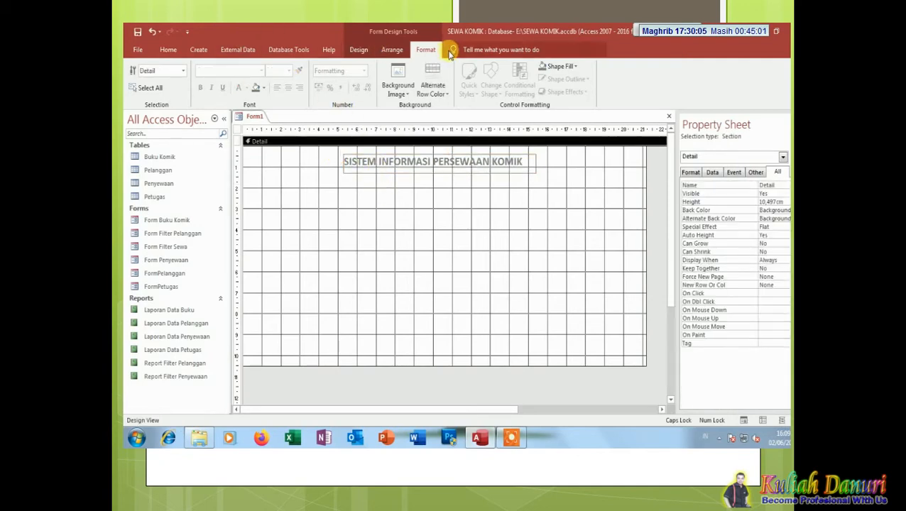
Step: Draw a horizontal line about 17.5 cm long beneath the title label
{"action": "left_click", "coordinate": [360, 51]}
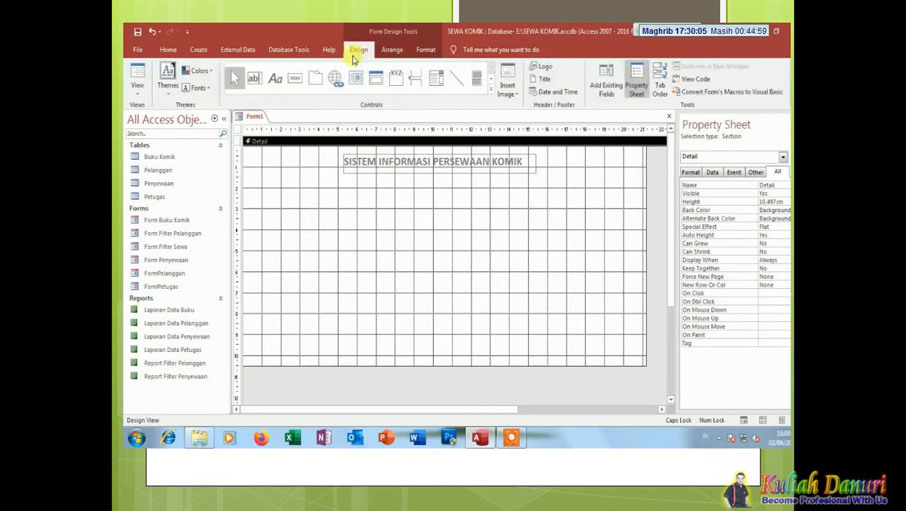
{"action": "left_click", "coordinate": [457, 79]}
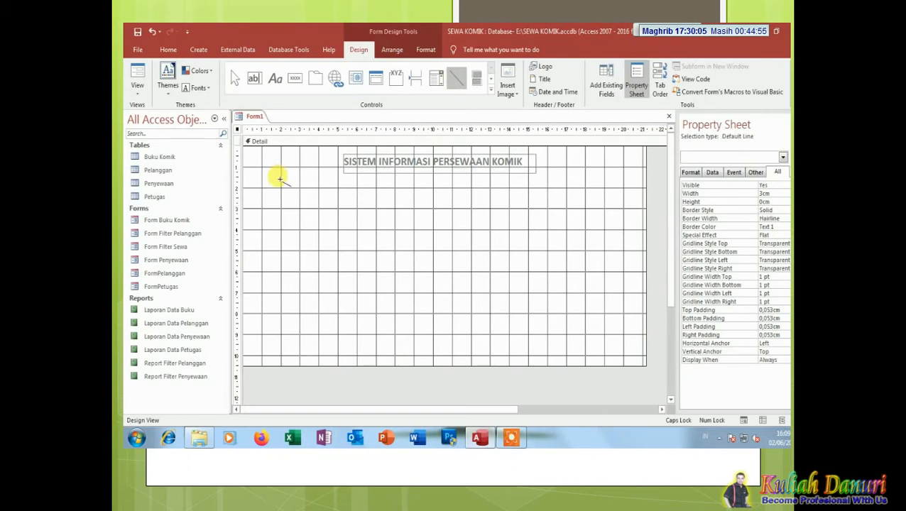
{"action": "left_click_drag", "start_coordinate": [280, 179], "coordinate": [609, 182]}
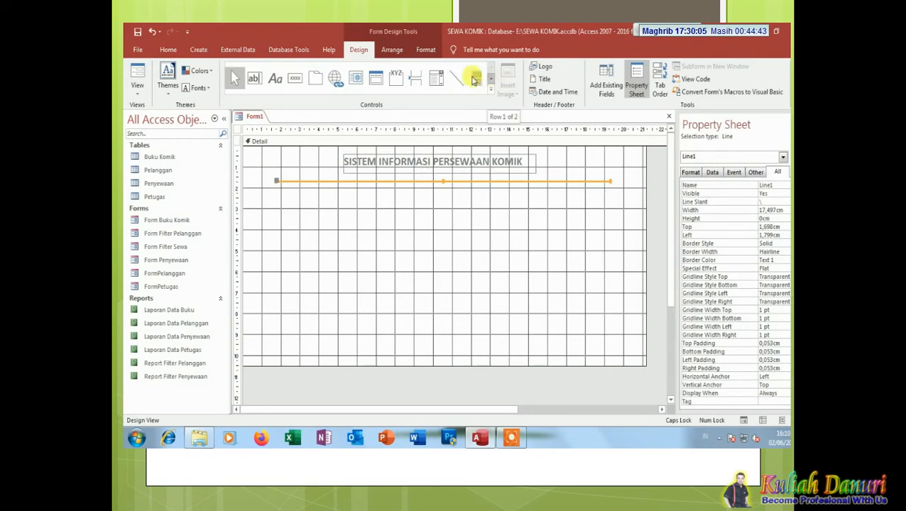
Step: Place a command button below the line and assign it the Form Operations action Open Form, cancelling the missing-file search
{"action": "left_click", "coordinate": [299, 80]}
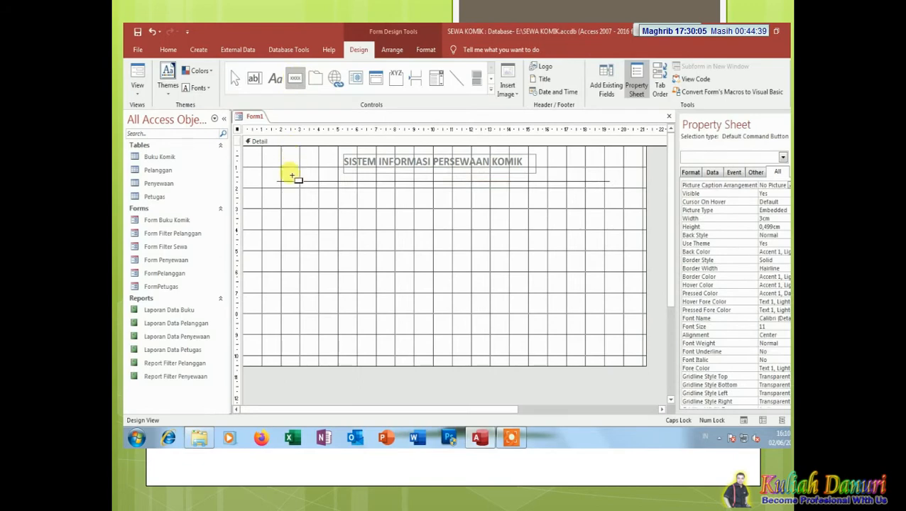
{"action": "left_click", "coordinate": [292, 201]}
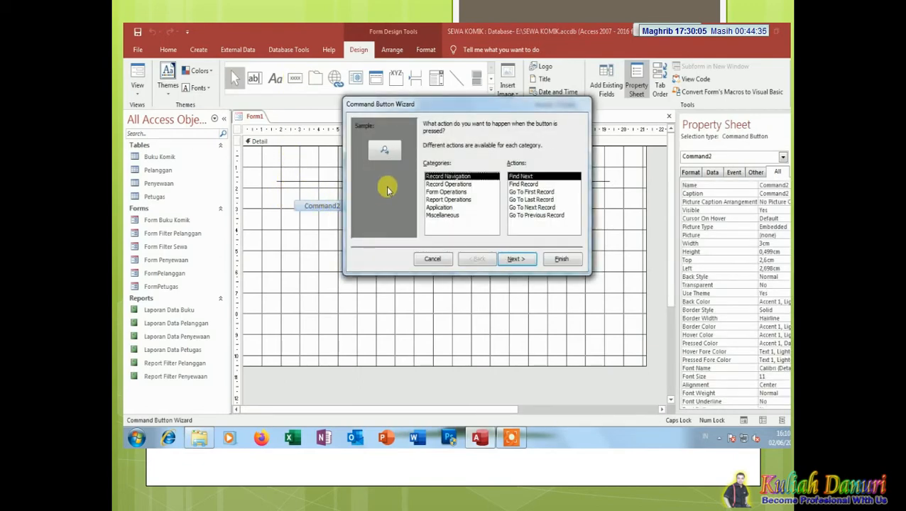
{"action": "left_click", "coordinate": [452, 192]}
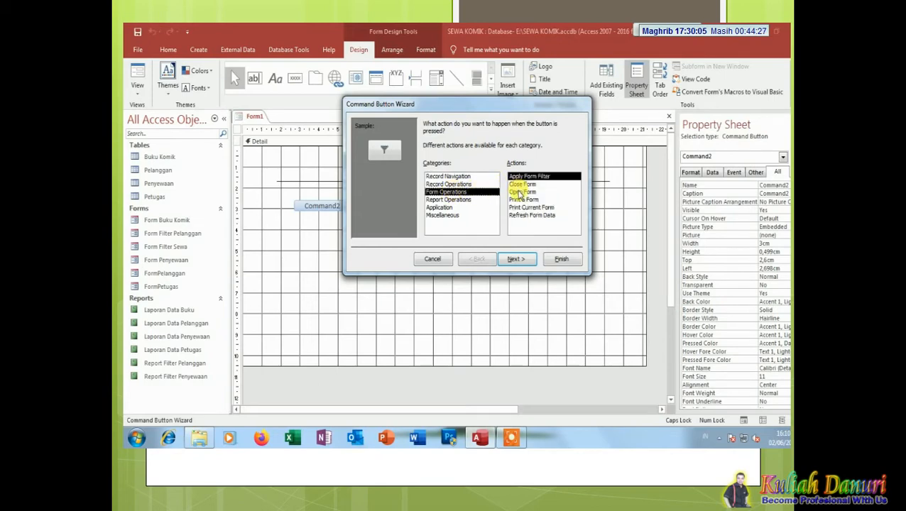
{"action": "left_click", "coordinate": [520, 192]}
{"action": "left_click", "coordinate": [517, 258]}
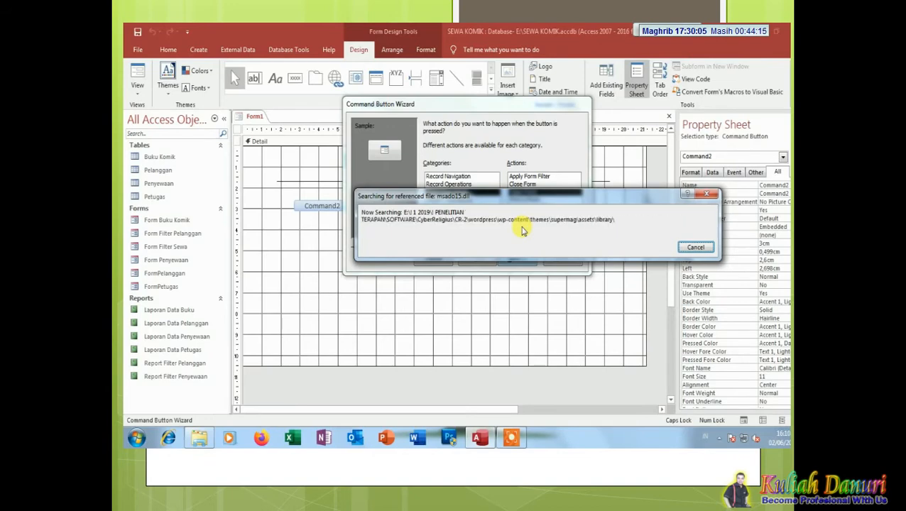
{"action": "left_click", "coordinate": [695, 248]}
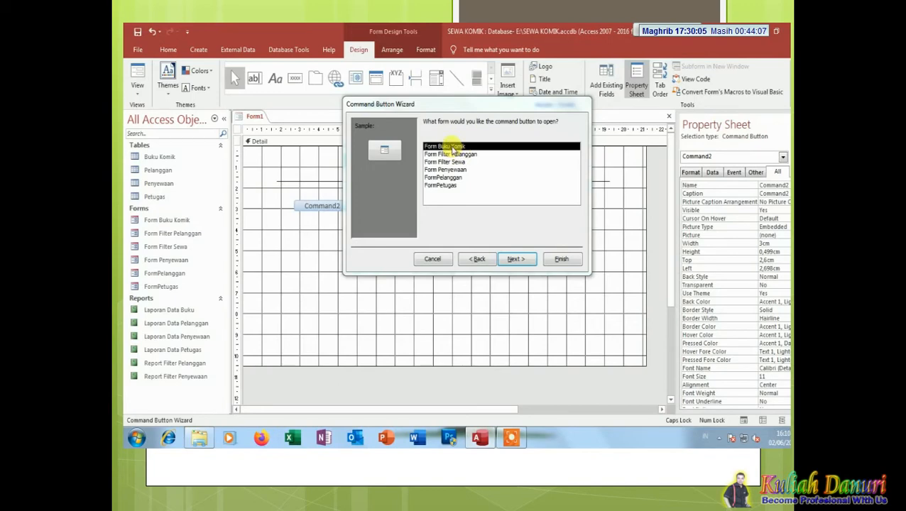
Step: Make the button open Form Buku Komik and show all the records
{"action": "left_click", "coordinate": [514, 259]}
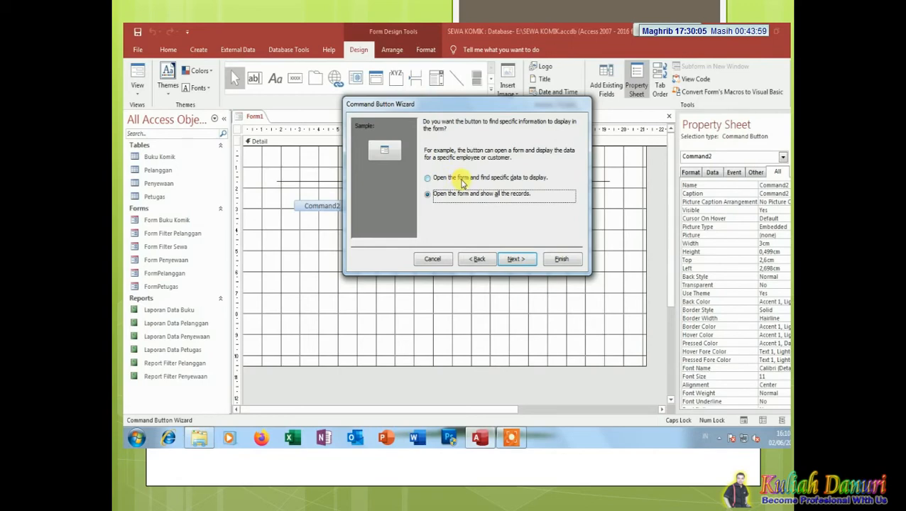
{"action": "left_click", "coordinate": [462, 181]}
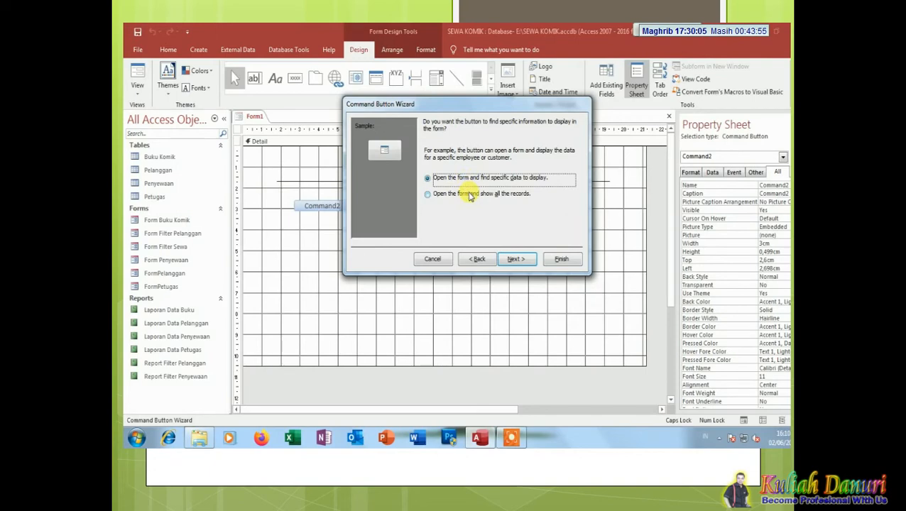
{"action": "left_click", "coordinate": [468, 196]}
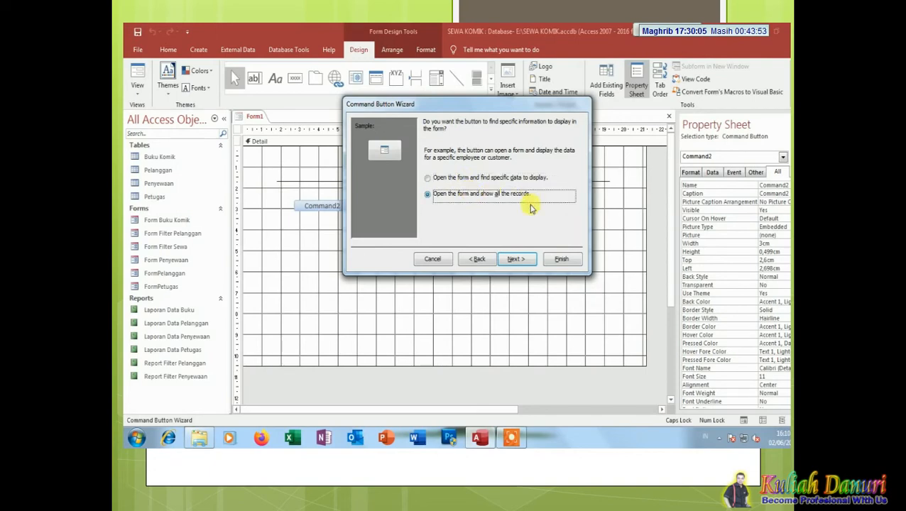
{"action": "left_click", "coordinate": [514, 259]}
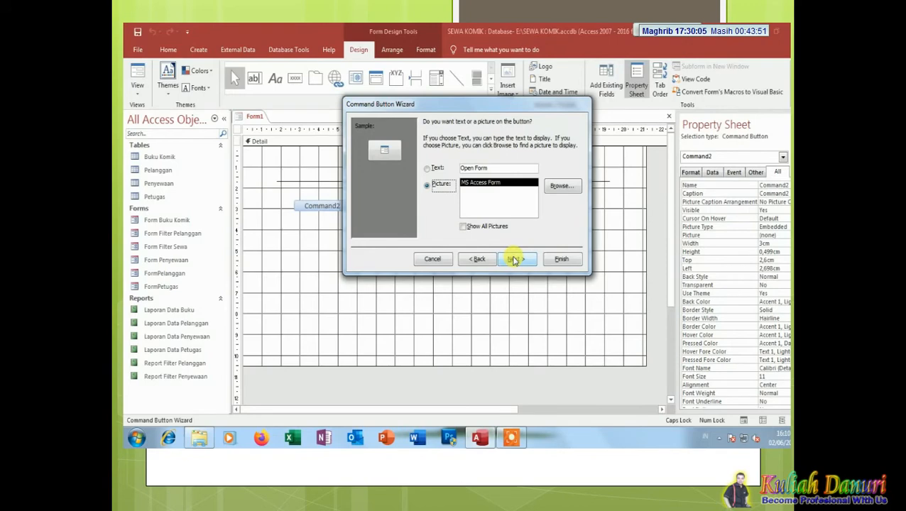
Step: Choose a picture instead of text for the button and list all available pictures
{"action": "left_click", "coordinate": [427, 169]}
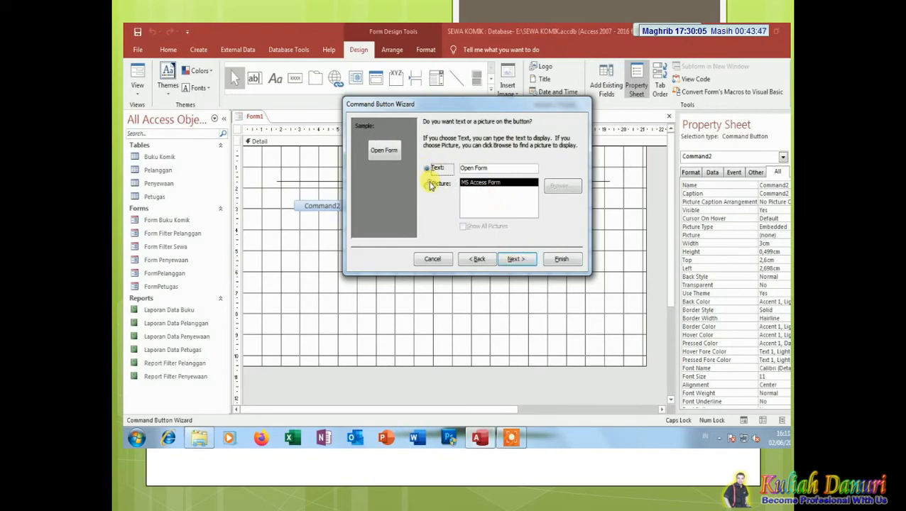
{"action": "left_click", "coordinate": [429, 185]}
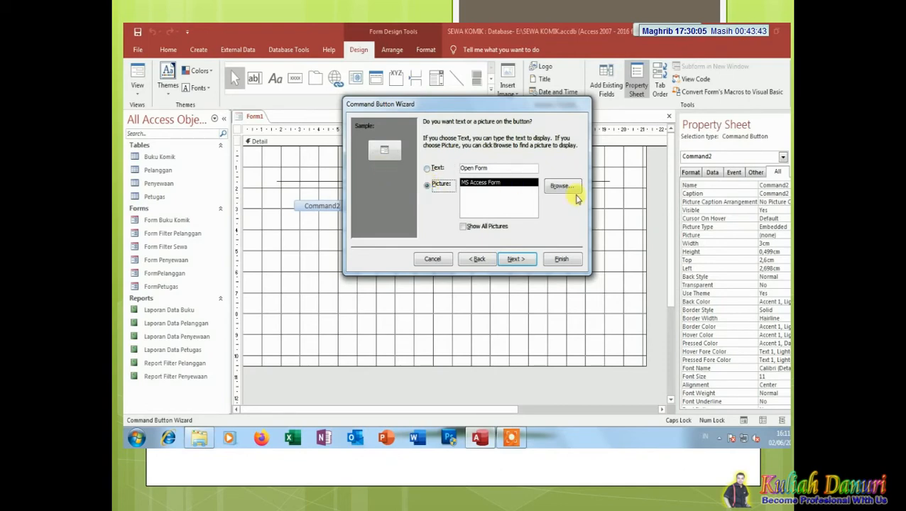
{"action": "left_click", "coordinate": [504, 227]}
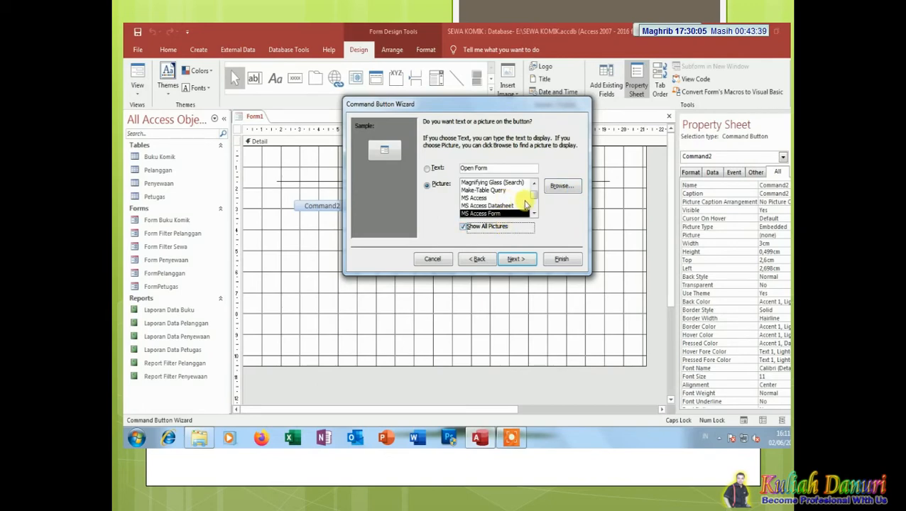
Step: Preview several candidate pictures for the button, including the SharePoint list pictures and MS Word
{"action": "mouse_move", "coordinate": [533, 195]}
{"action": "left_mouse_down"}
{"action": "mouse_move", "coordinate": [536, 219]}
{"action": "mouse_move", "coordinate": [538, 182]}
{"action": "left_mouse_up"}
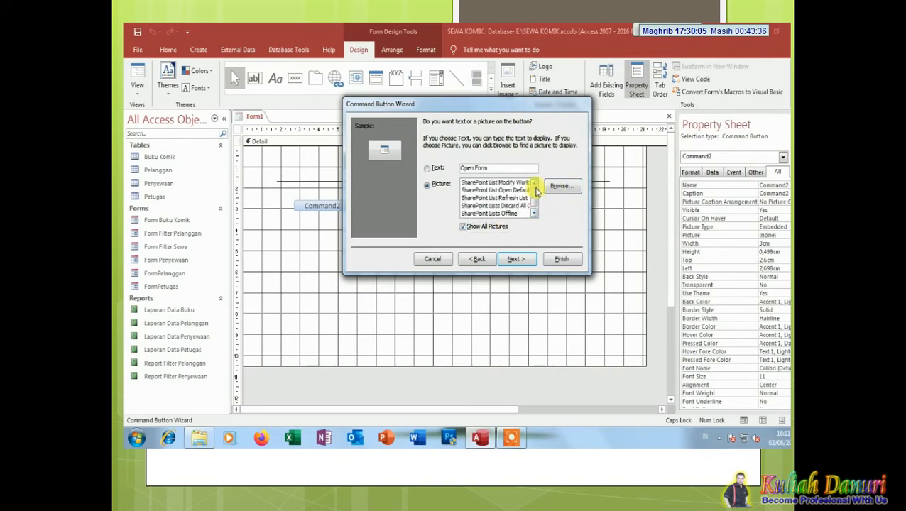
{"action": "left_click", "coordinate": [476, 190]}
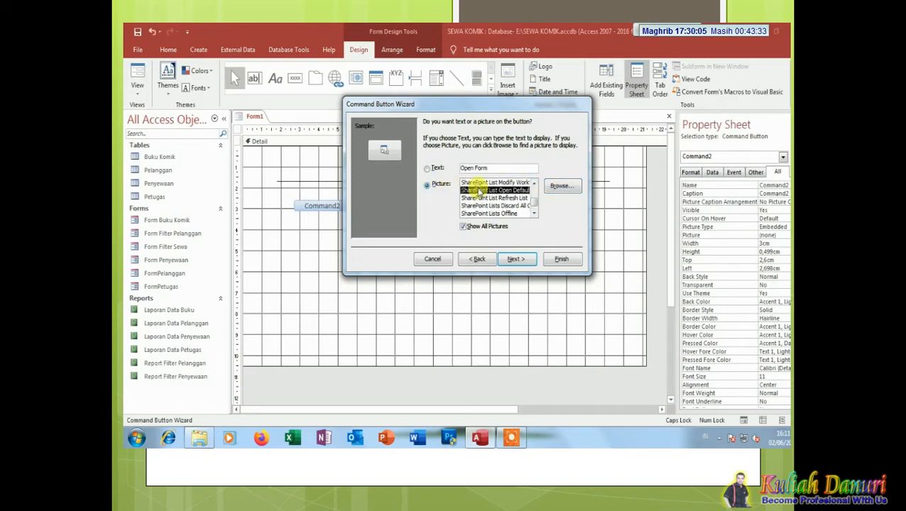
{"action": "left_click", "coordinate": [477, 199]}
{"action": "left_click", "coordinate": [479, 206]}
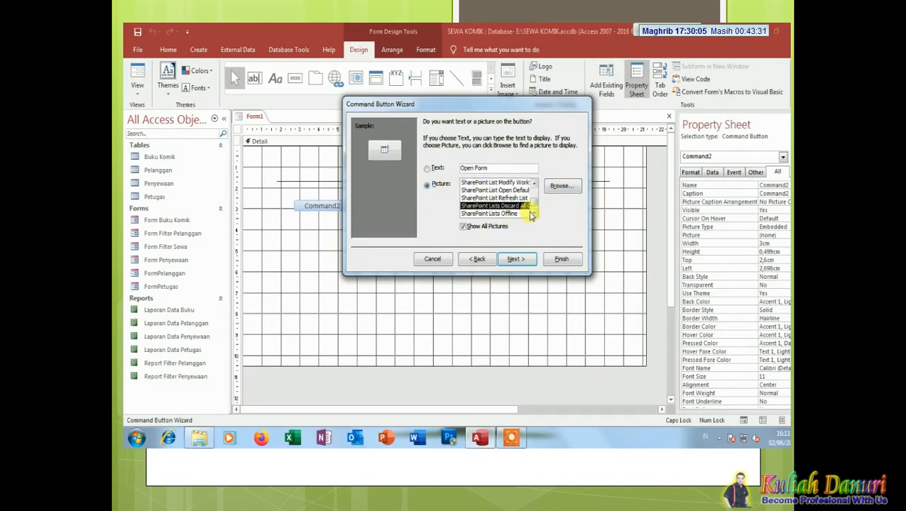
{"action": "left_click", "coordinate": [482, 213]}
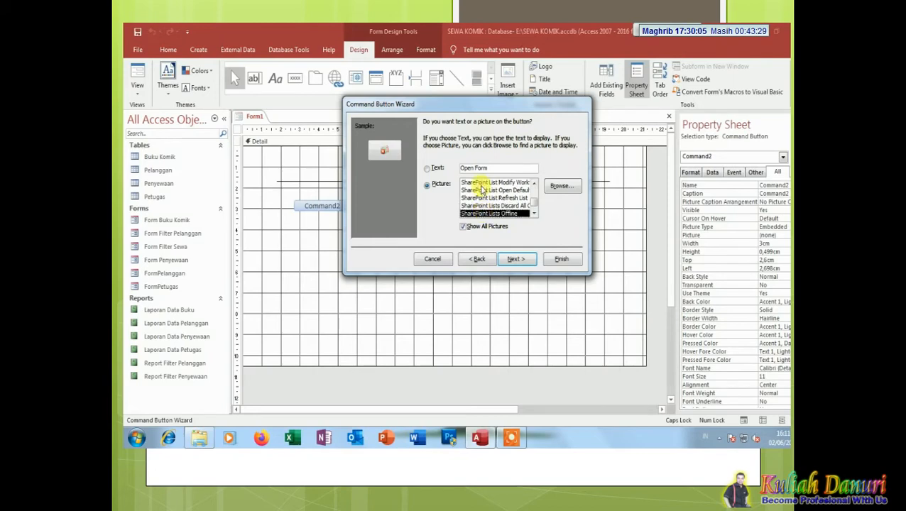
{"action": "left_click", "coordinate": [481, 183]}
{"action": "left_click", "coordinate": [534, 185]}
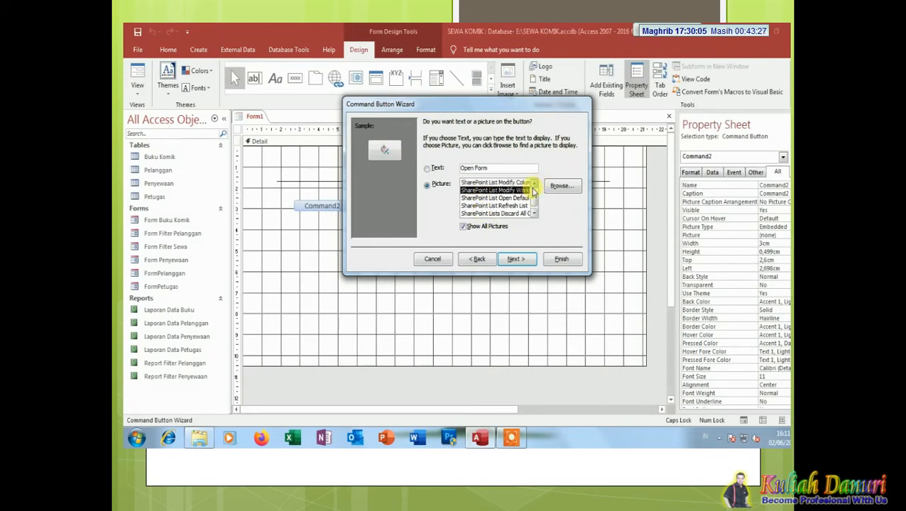
{"action": "left_click_drag", "start_coordinate": [534, 188], "coordinate": [533, 188]}
{"action": "left_click", "coordinate": [473, 191]}
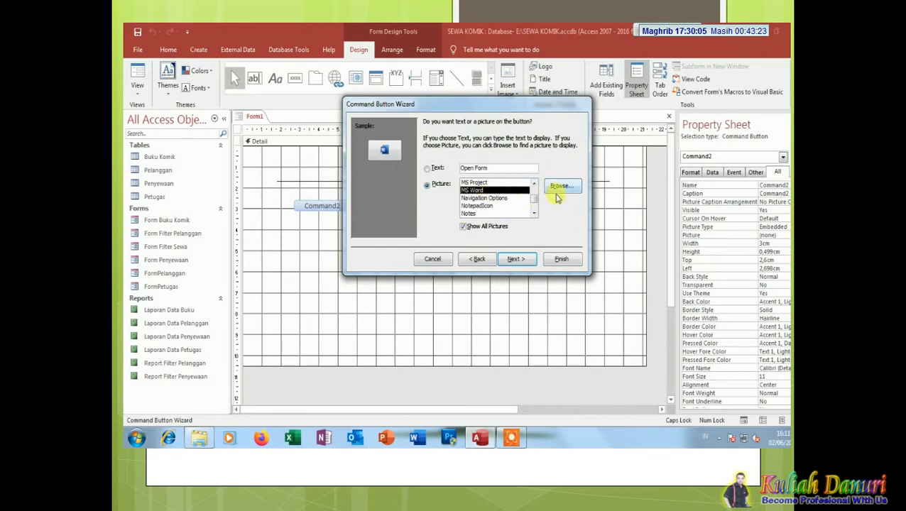
{"action": "left_click_drag", "start_coordinate": [531, 201], "coordinate": [531, 196]}
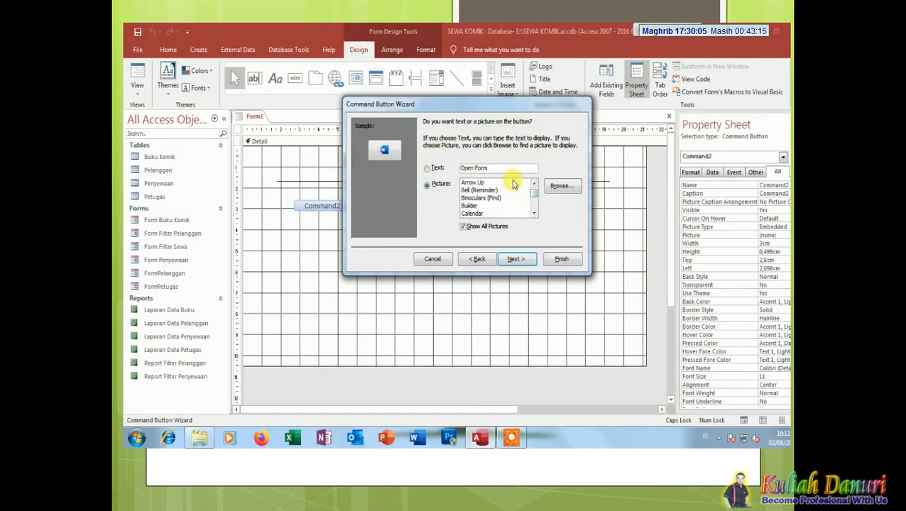
Step: Set the button's picture to Calendar and finish the wizard, keeping the default button name
{"action": "left_click", "coordinate": [472, 206]}
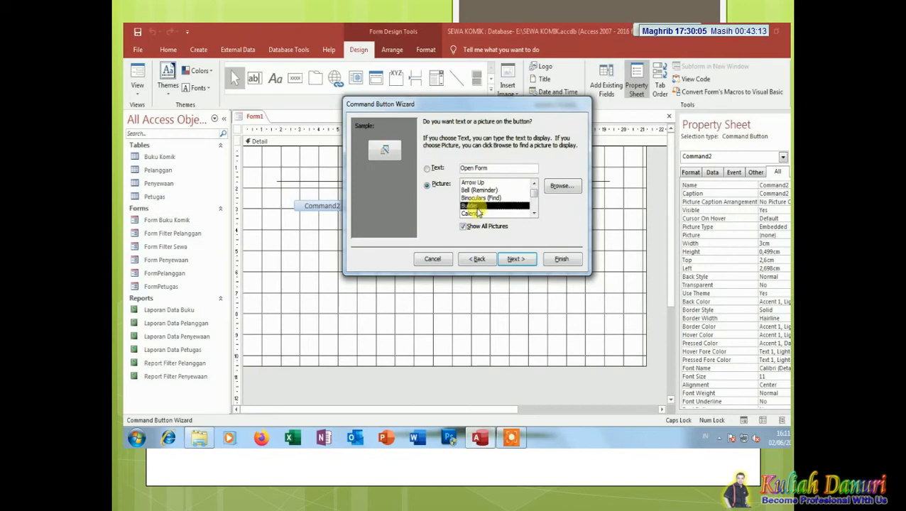
{"action": "left_click", "coordinate": [477, 213]}
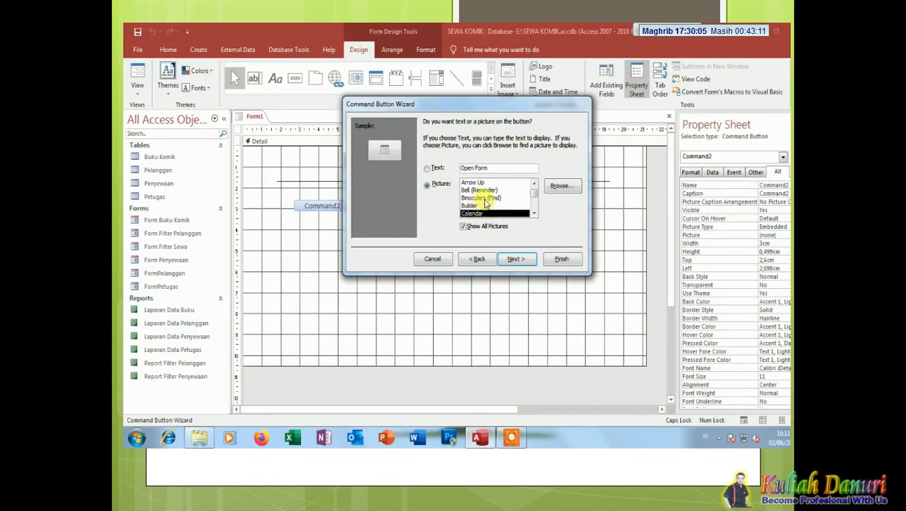
{"action": "left_click", "coordinate": [516, 258]}
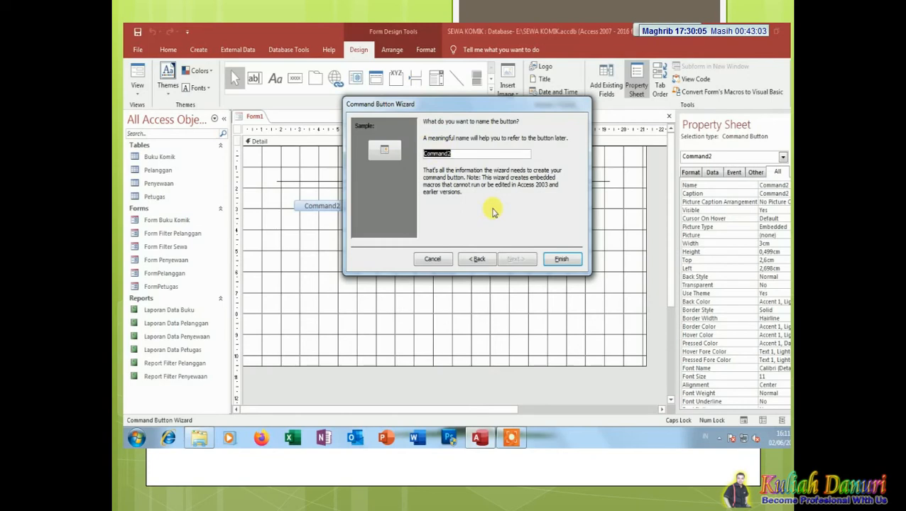
{"action": "left_click", "coordinate": [565, 259]}
{"action": "left_click", "coordinate": [323, 206]}
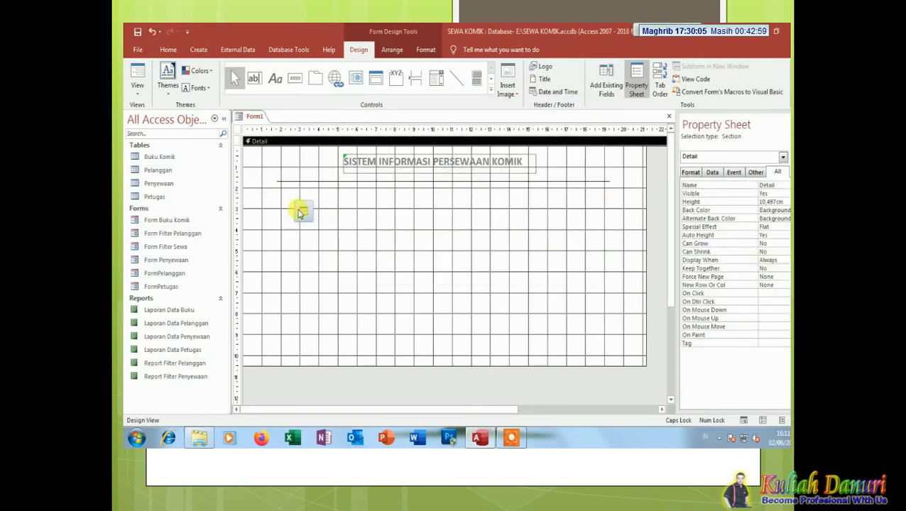
{"action": "left_click", "coordinate": [307, 214]}
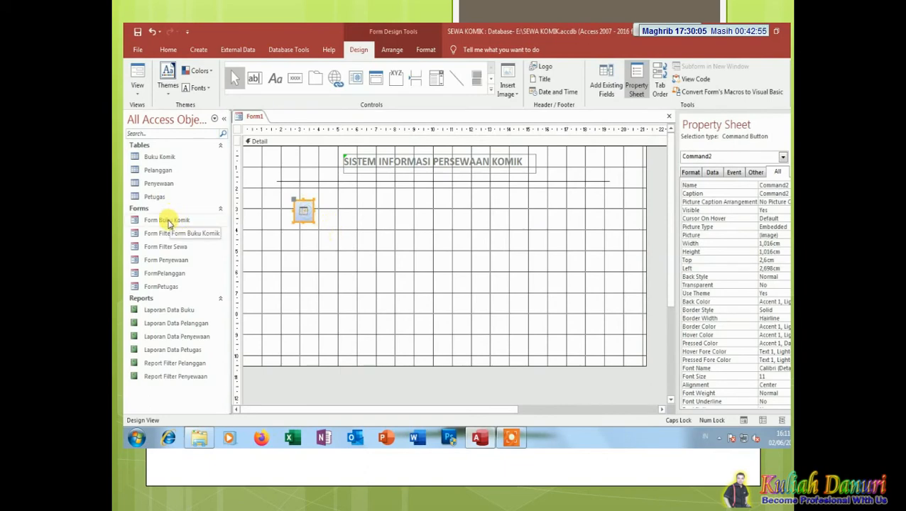
Step: Add a label reading PENDATAAN BUKU KOMIK, about 5.5 by 0.9 cm, beside the button and nudge it into line
{"action": "left_click", "coordinate": [276, 78]}
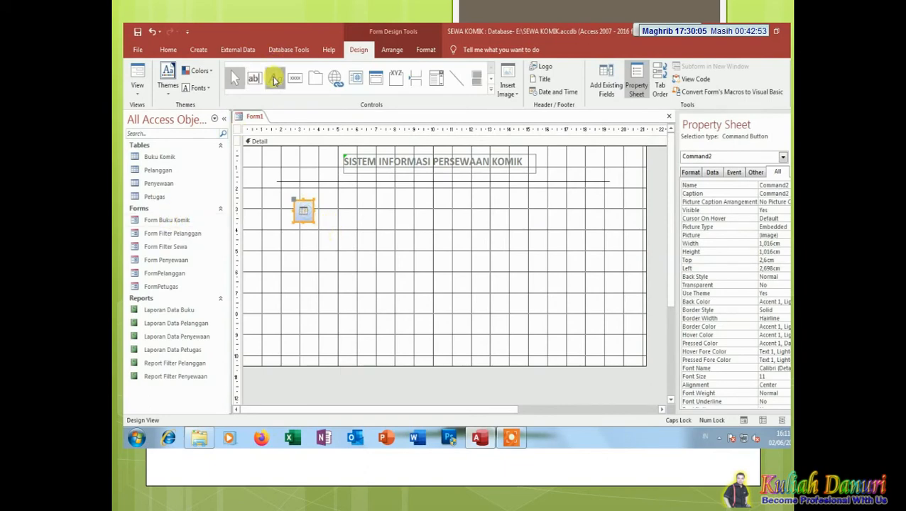
{"action": "left_click_drag", "start_coordinate": [325, 204], "coordinate": [431, 222]}
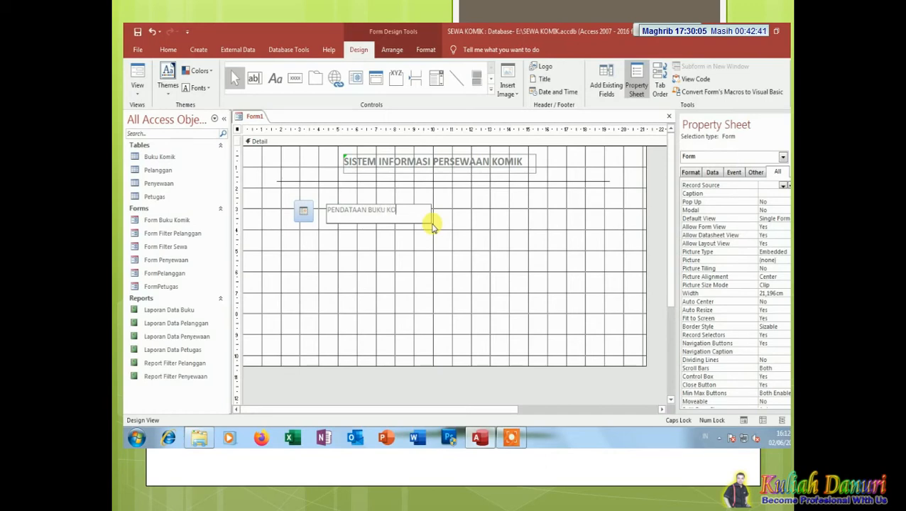
{"action": "left_click", "coordinate": [435, 225]}
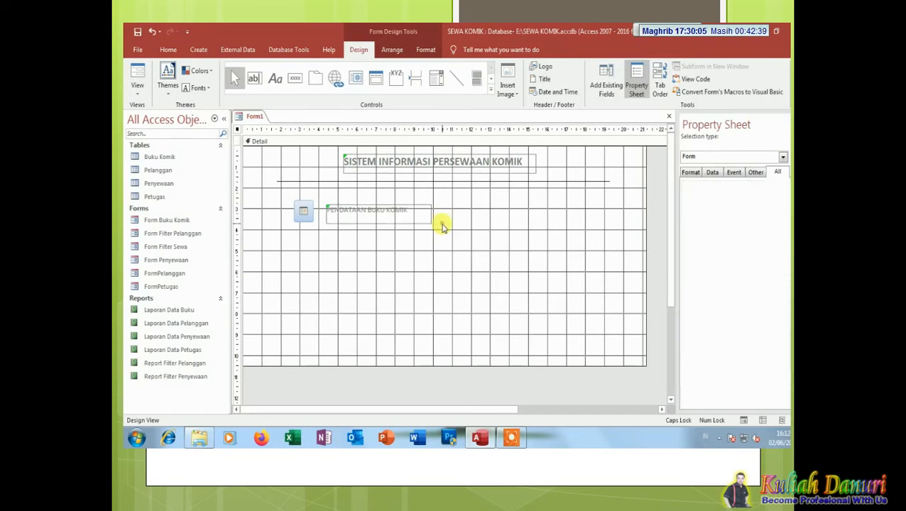
{"action": "left_click", "coordinate": [405, 216]}
{"action": "left_click_drag", "start_coordinate": [405, 216], "coordinate": [402, 215]}
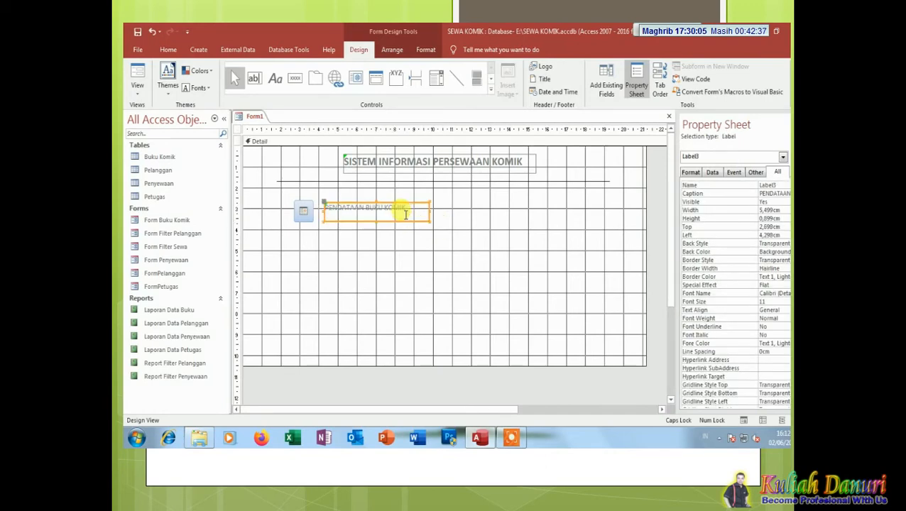
{"action": "left_click", "coordinate": [454, 220]}
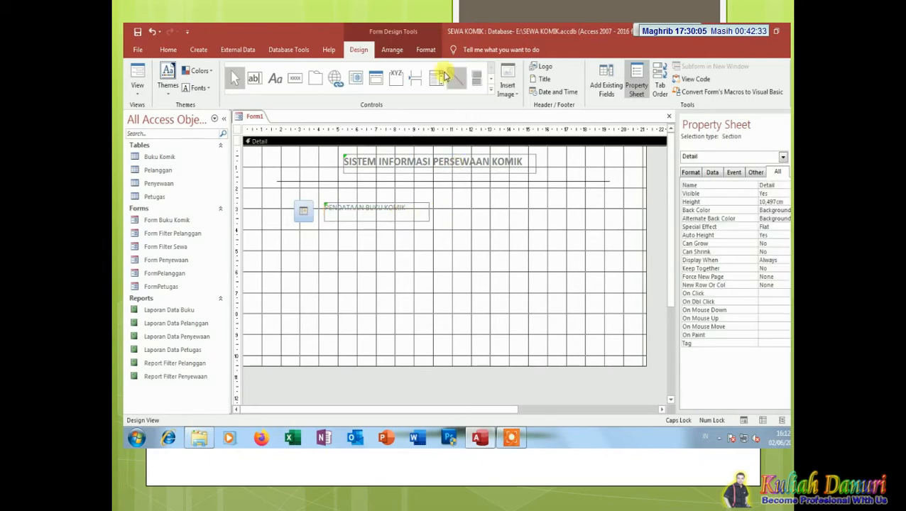
{"action": "left_click", "coordinate": [428, 51]}
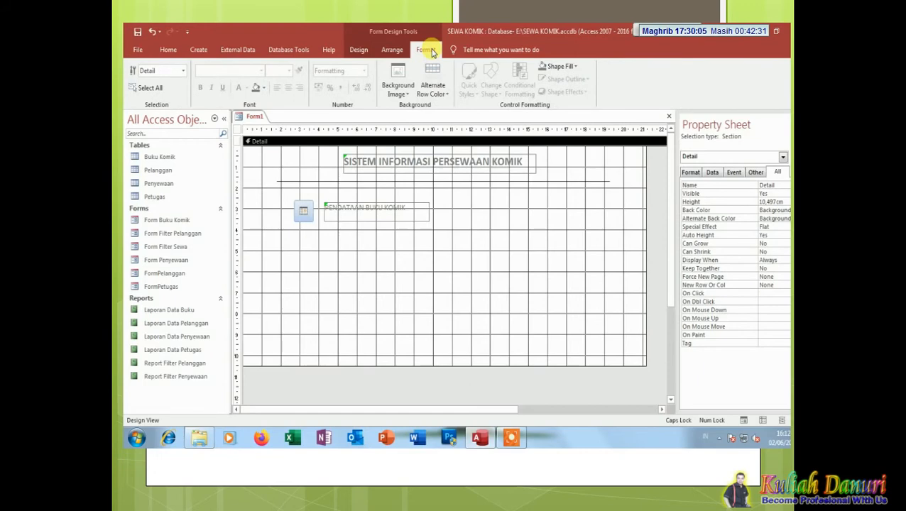
{"action": "left_click", "coordinate": [355, 50]}
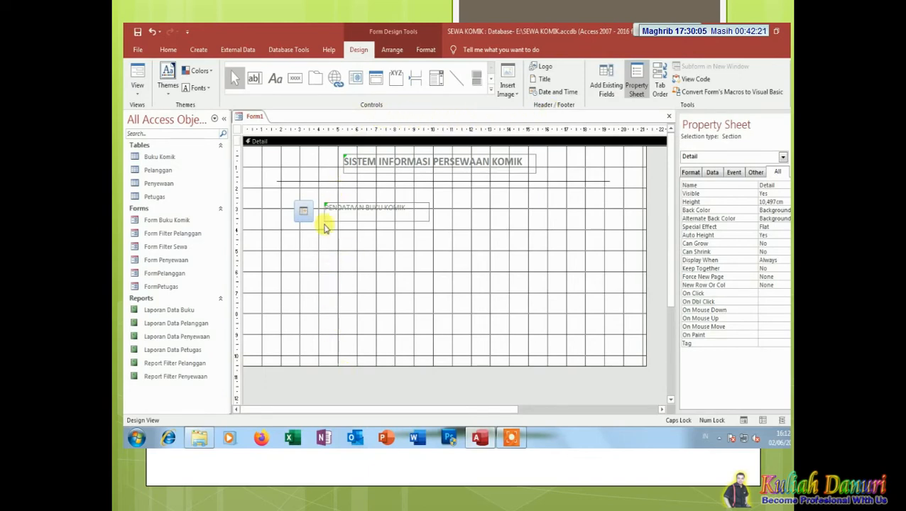
Step: Test the button in Form View by opening Form Buku Komik, exit that form, and return to Design View
{"action": "left_click", "coordinate": [135, 93]}
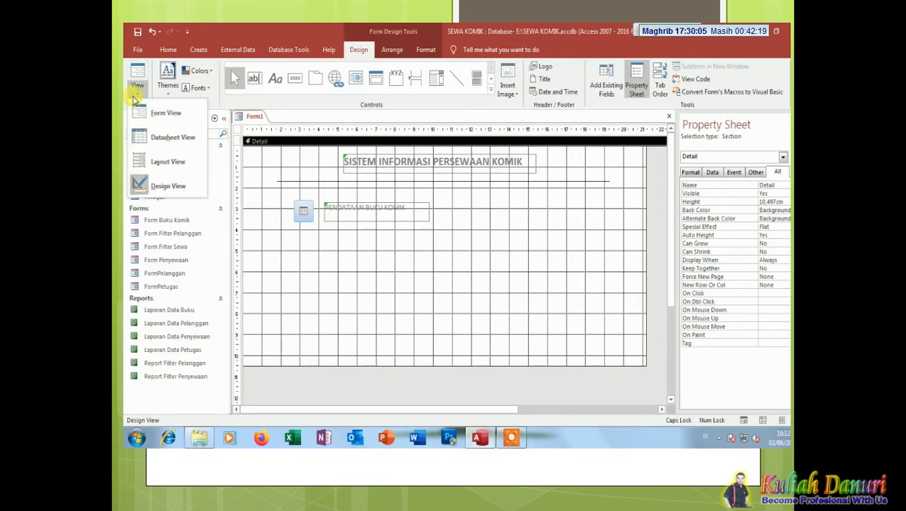
{"action": "left_click", "coordinate": [153, 116]}
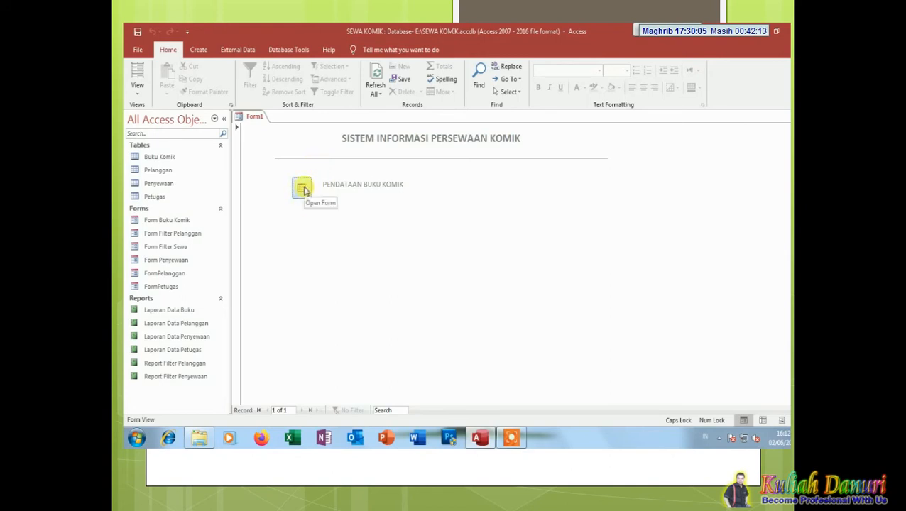
{"action": "left_click", "coordinate": [304, 187]}
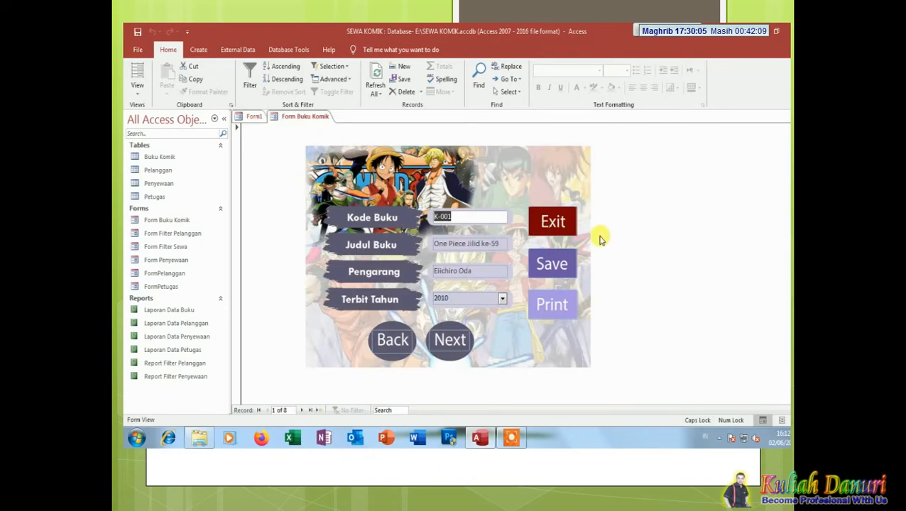
{"action": "left_click", "coordinate": [555, 226]}
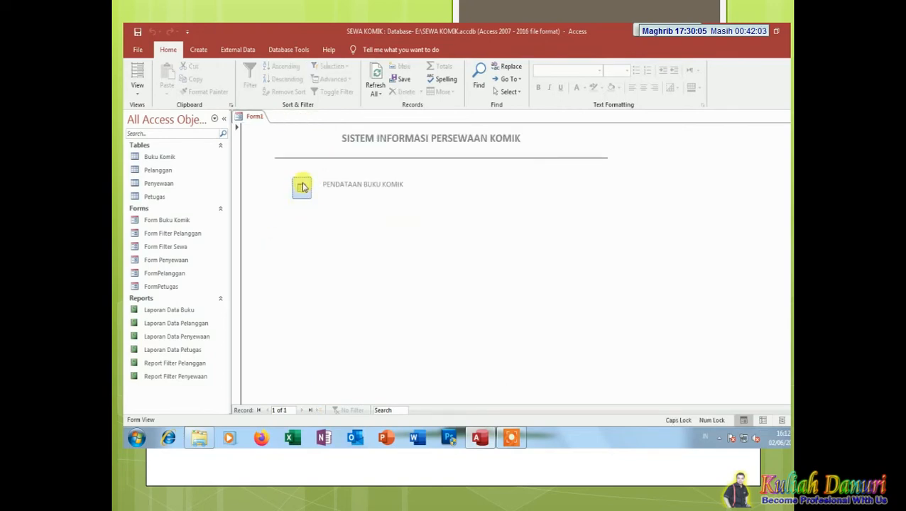
{"action": "left_click", "coordinate": [137, 91]}
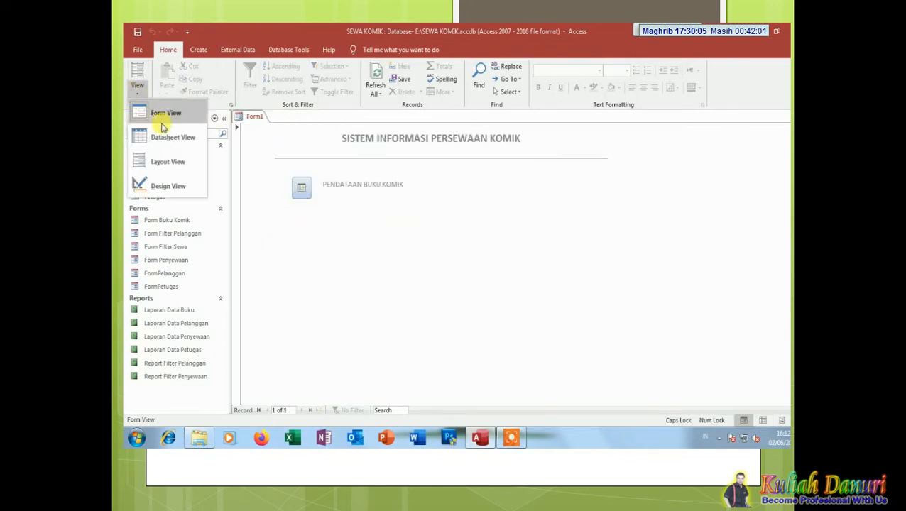
{"action": "left_click", "coordinate": [168, 185]}
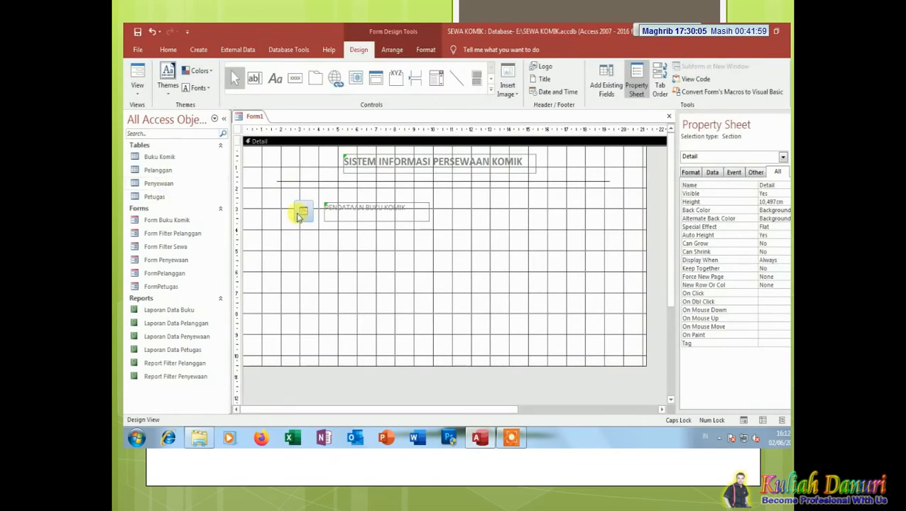
Step: Place a second command button about 1.1 by 1 cm below the first and assign it the Form Operations action Open Form
{"action": "left_click", "coordinate": [294, 79]}
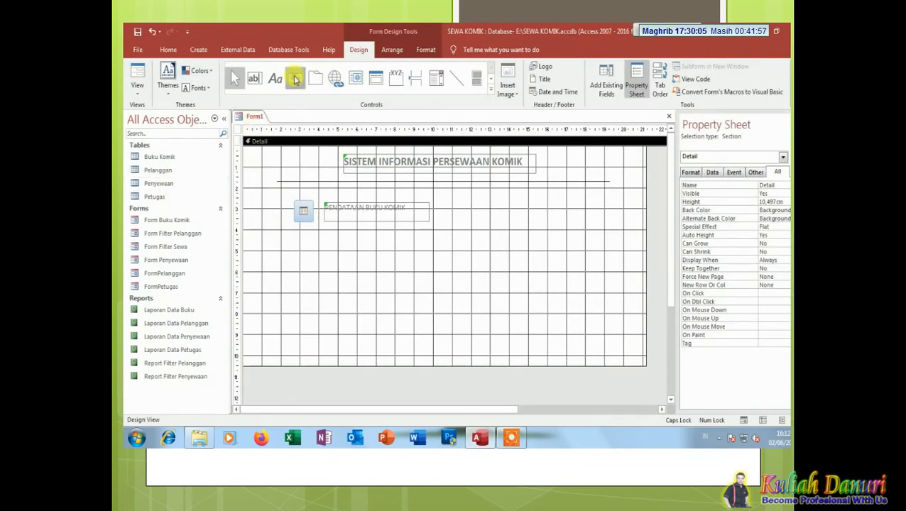
{"action": "mouse_move", "coordinate": [297, 229]}
{"action": "left_mouse_down"}
{"action": "mouse_move", "coordinate": [296, 245]}
{"action": "mouse_move", "coordinate": [318, 252]}
{"action": "left_mouse_up"}
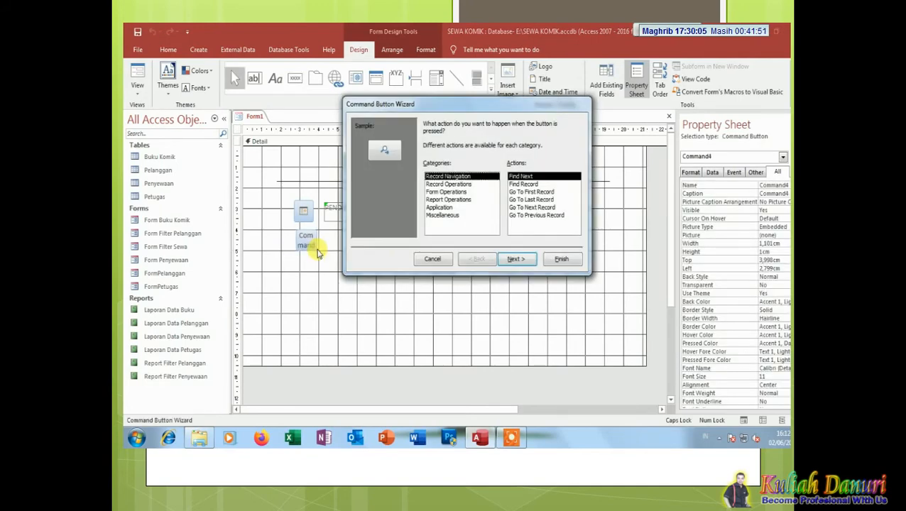
{"action": "left_click", "coordinate": [448, 192]}
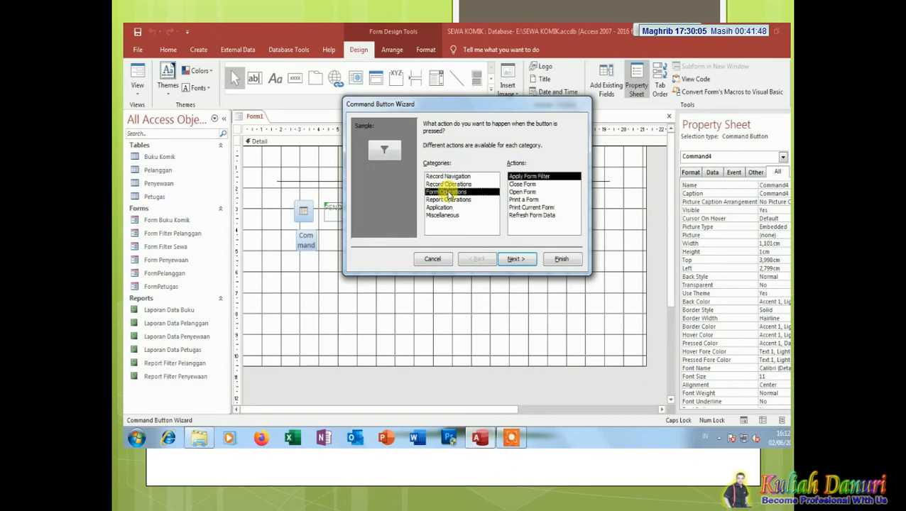
{"action": "left_click", "coordinate": [523, 191]}
{"action": "left_click", "coordinate": [516, 259]}
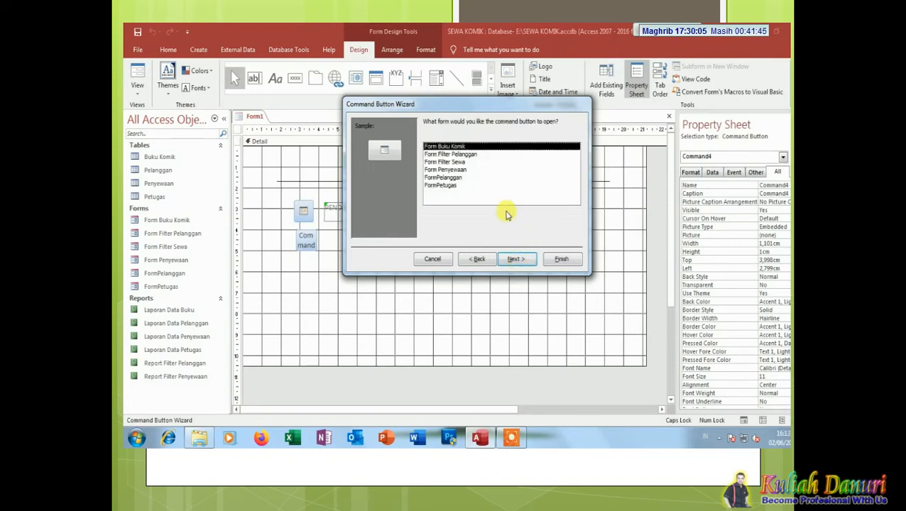
Step: Make the second button open FormPelanggan and finish the wizard with the remaining defaults
{"action": "left_click", "coordinate": [455, 179]}
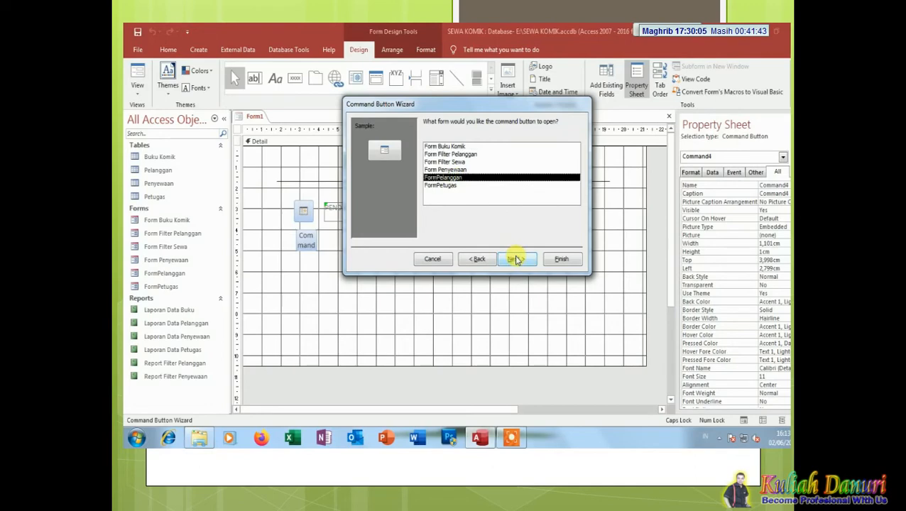
{"action": "left_click", "coordinate": [517, 260]}
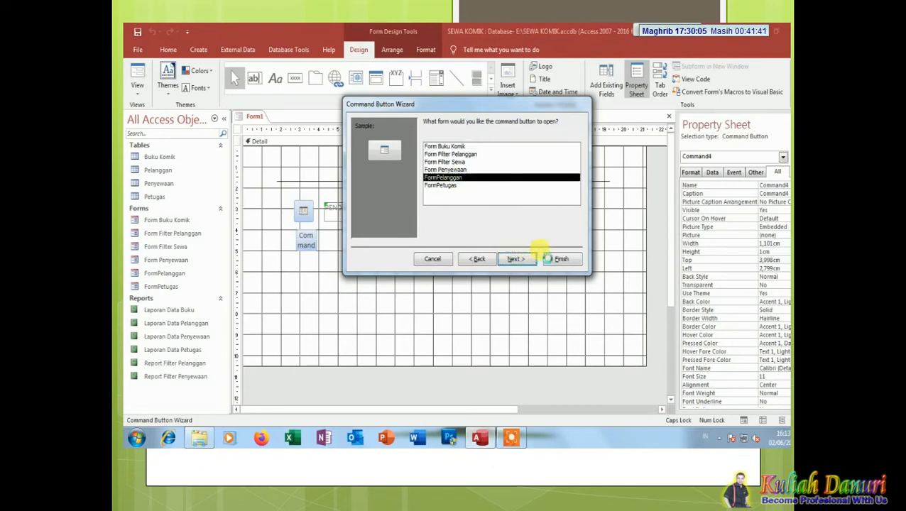
{"action": "left_click", "coordinate": [559, 260]}
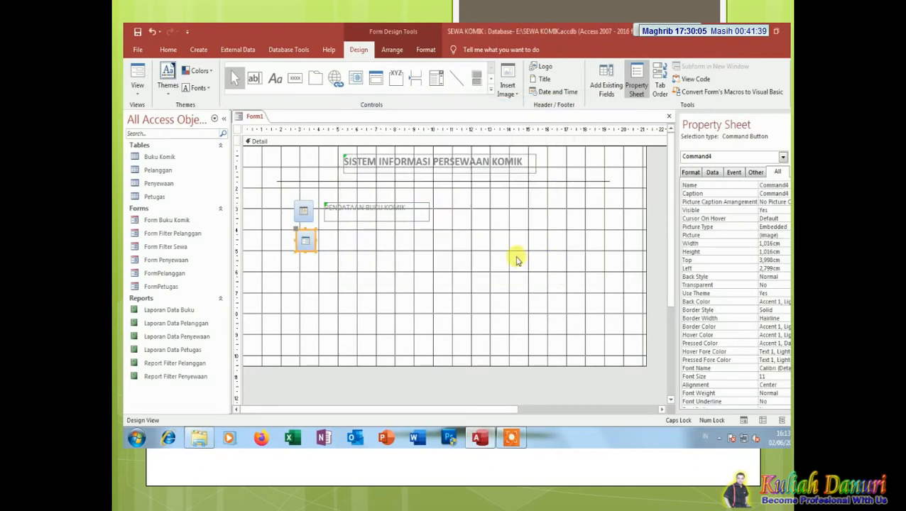
Step: Duplicate the PENDATAAN BUKU KOMIK label beside the second button and change the copy's text to PENDATAAN PELANGGAN
{"action": "left_click", "coordinate": [401, 222]}
{"action": "left_click", "coordinate": [402, 222]}
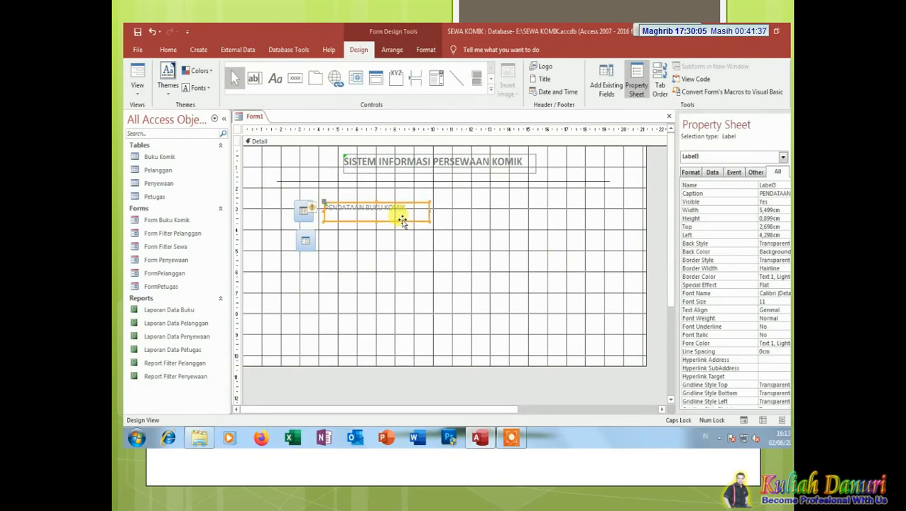
{"action": "key", "text": "ctrl+c"}
{"action": "key", "text": "ctrl+v"}
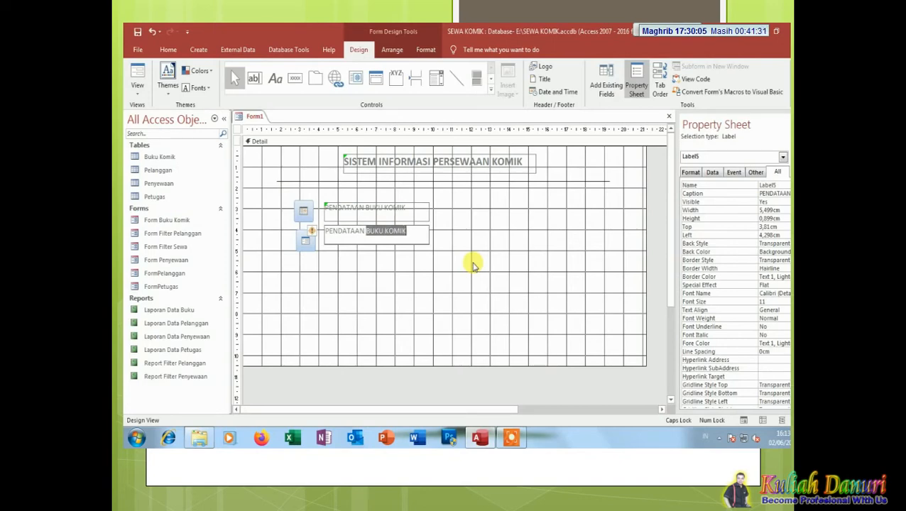
{"action": "type", "text": "PELANGGAN"}
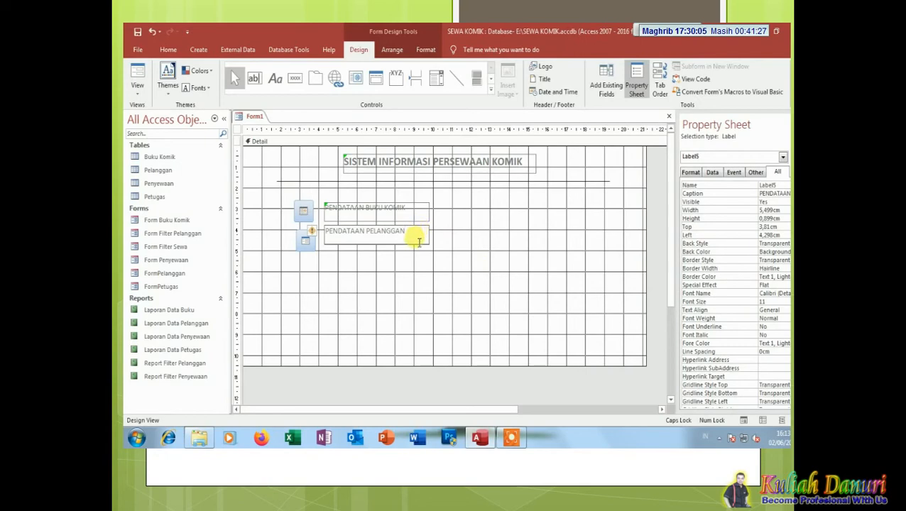
Step: Move the PENDATAAN PELANGGAN label down level with the second button and nudge that button into line with the first
{"action": "left_click", "coordinate": [441, 241]}
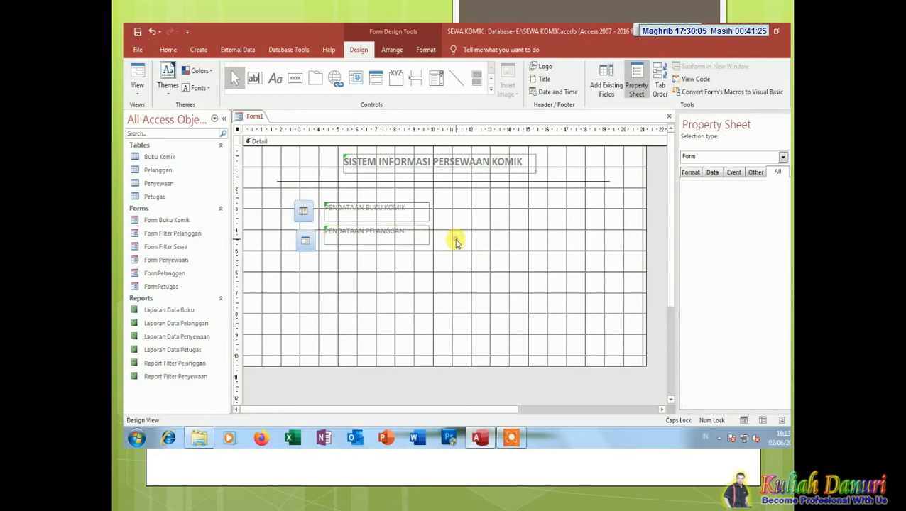
{"action": "left_click", "coordinate": [385, 234]}
{"action": "left_click_drag", "start_coordinate": [385, 236], "coordinate": [384, 239]}
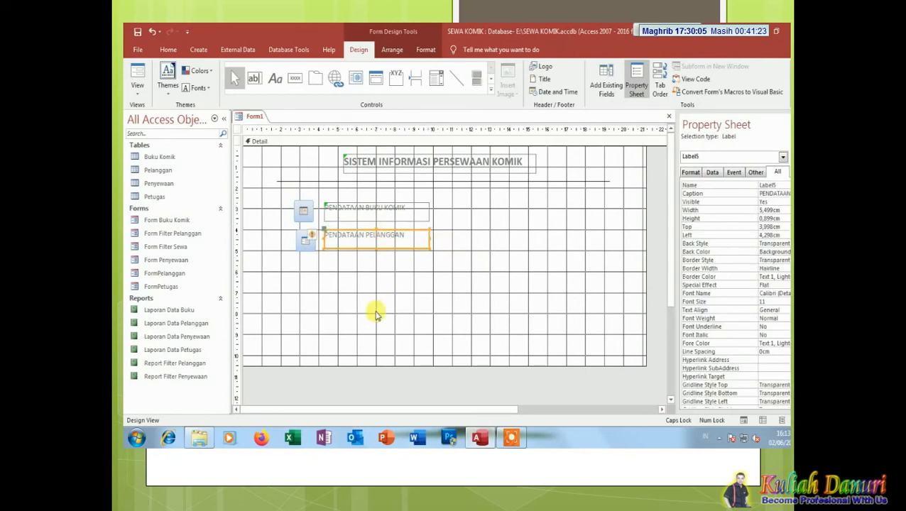
{"action": "left_click", "coordinate": [304, 242]}
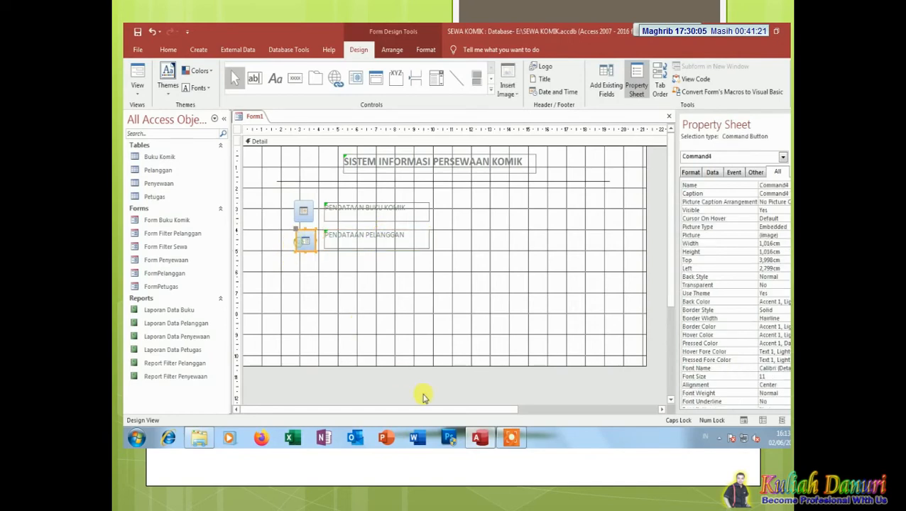
{"action": "key", "text": "Left"}
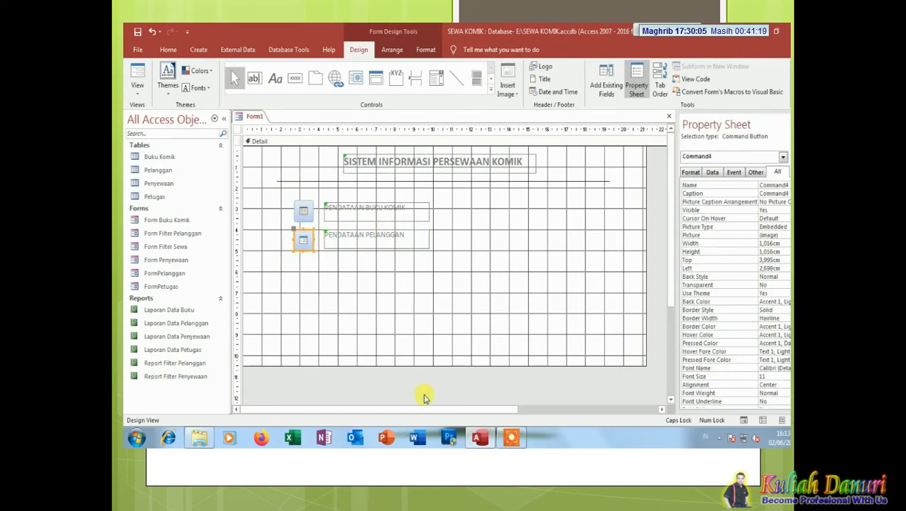
Step: Place a third command button about 1.1 by 0.8 cm below the second and assign it the Form Operations action Open Form
{"action": "left_click", "coordinate": [294, 78]}
{"action": "left_click_drag", "start_coordinate": [294, 264], "coordinate": [314, 277]}
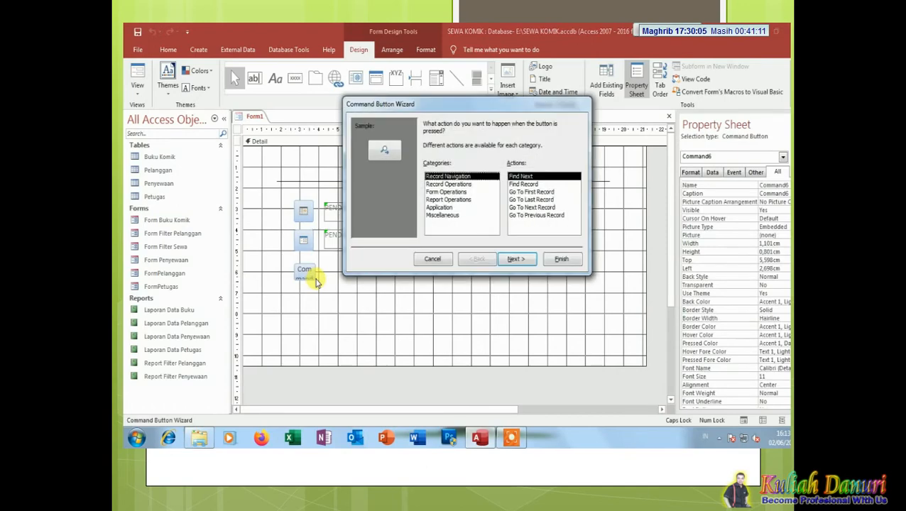
{"action": "left_click", "coordinate": [456, 191]}
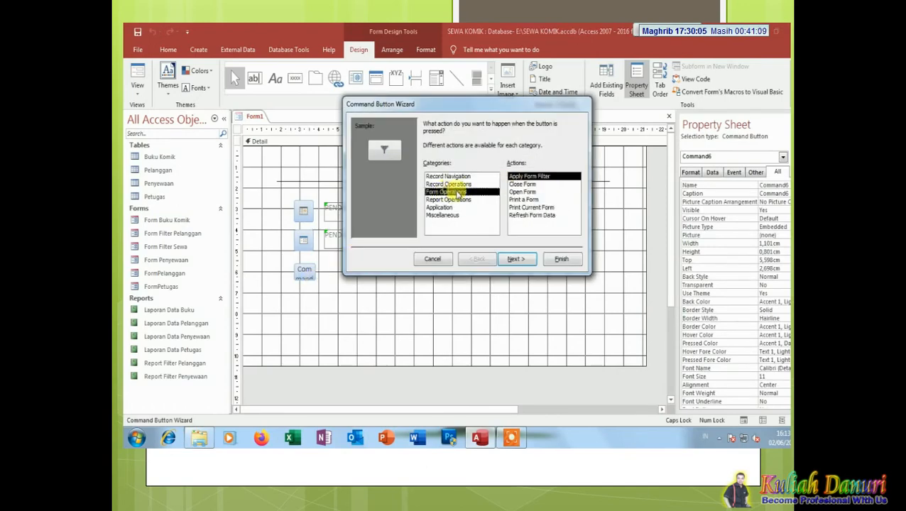
{"action": "left_click", "coordinate": [525, 192]}
{"action": "left_click", "coordinate": [515, 259]}
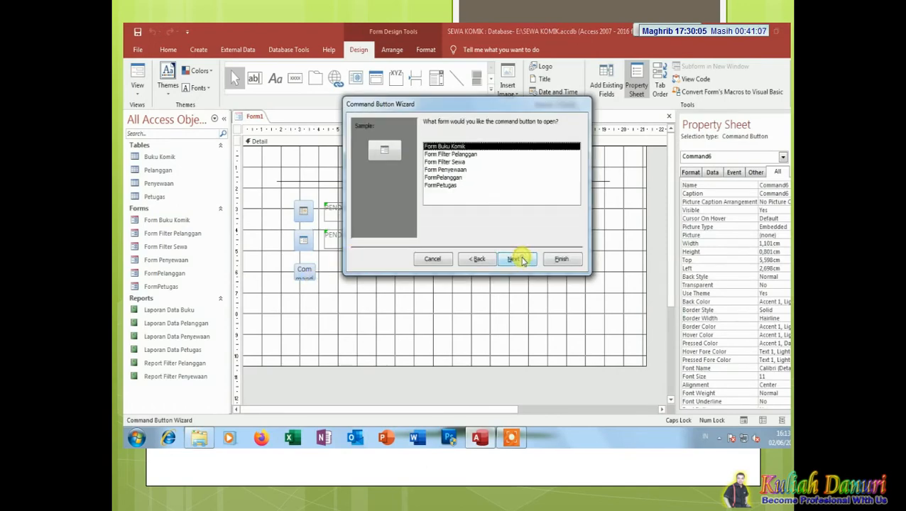
Step: Make the third button open Form Penyewaan and finish the wizard with the remaining defaults
{"action": "left_click", "coordinate": [452, 170]}
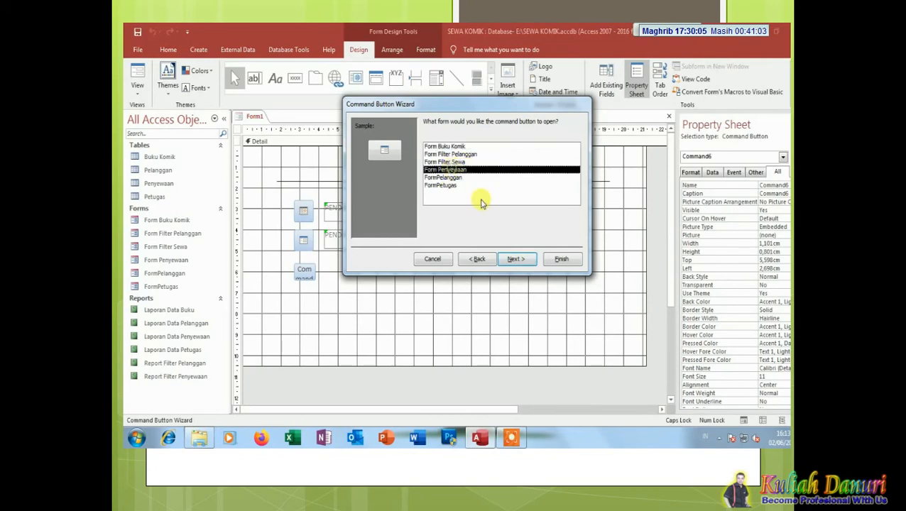
{"action": "left_click", "coordinate": [520, 259]}
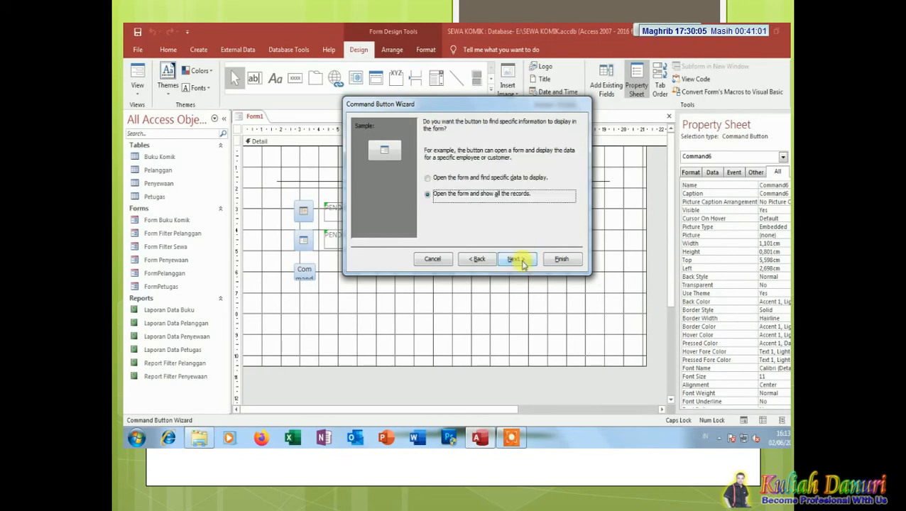
{"action": "left_click", "coordinate": [574, 259]}
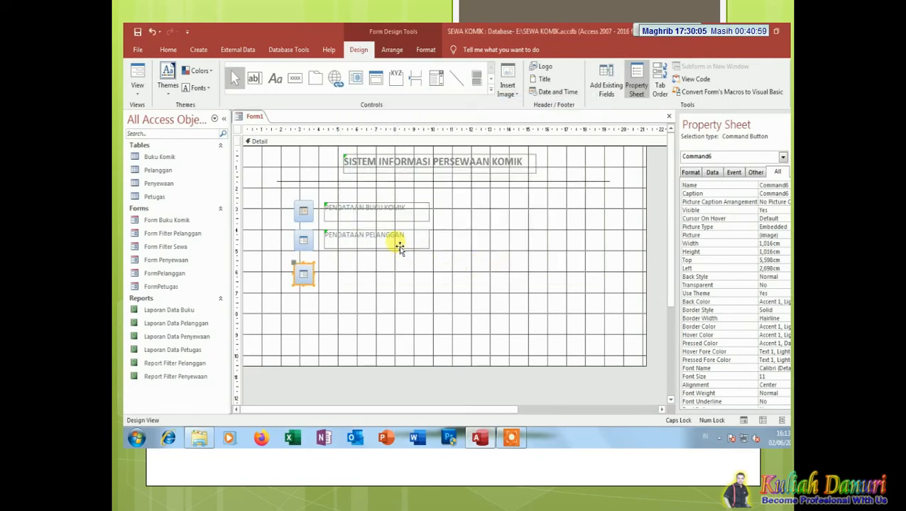
Step: Duplicate the PENDATAAN PELANGGAN label beside the third button and change the copy's text to PENDATAAN PENYEWAAN
{"action": "left_click", "coordinate": [400, 247]}
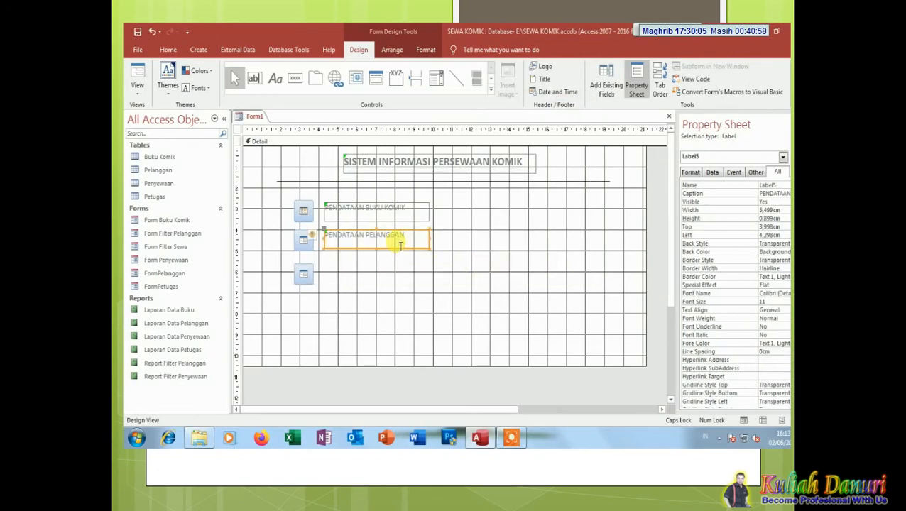
{"action": "left_click", "coordinate": [139, 49]}
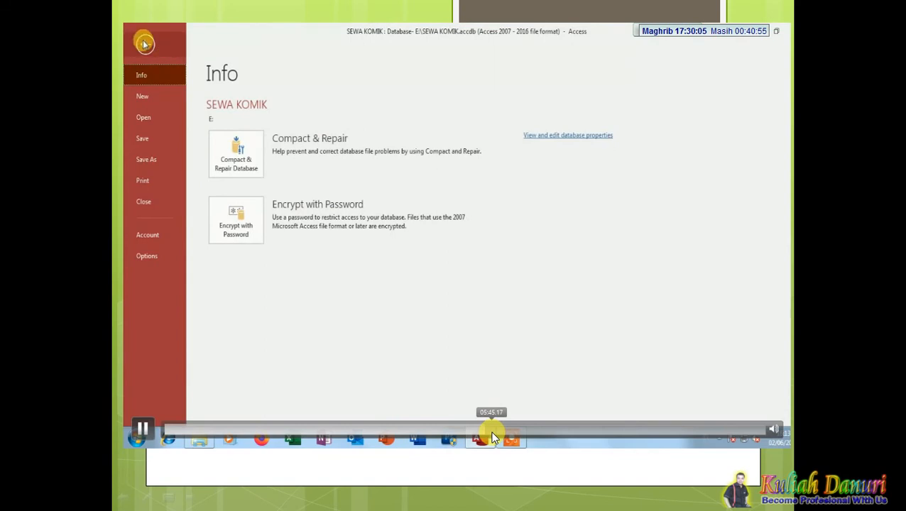
{"action": "left_click", "coordinate": [145, 44]}
{"action": "left_click", "coordinate": [171, 50]}
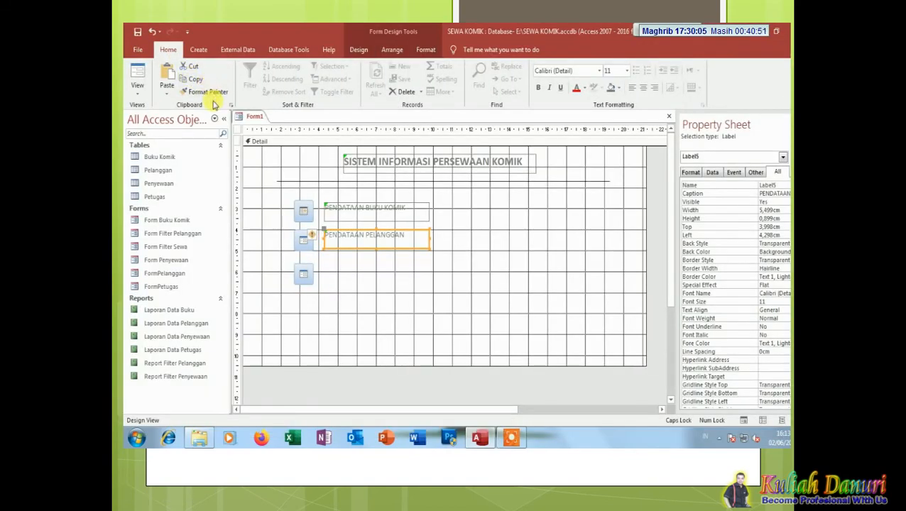
{"action": "left_click", "coordinate": [169, 76]}
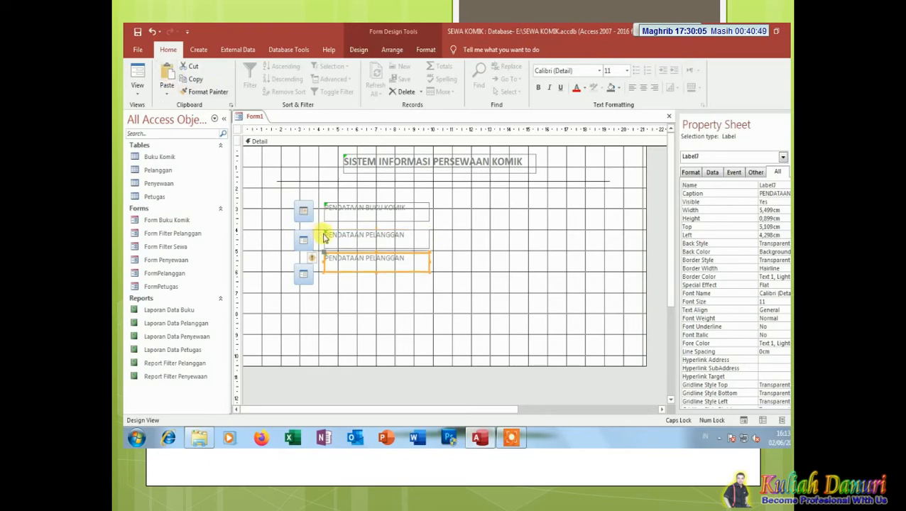
{"action": "left_click_drag", "start_coordinate": [403, 273], "coordinate": [400, 275]}
{"action": "double_click", "coordinate": [390, 267]}
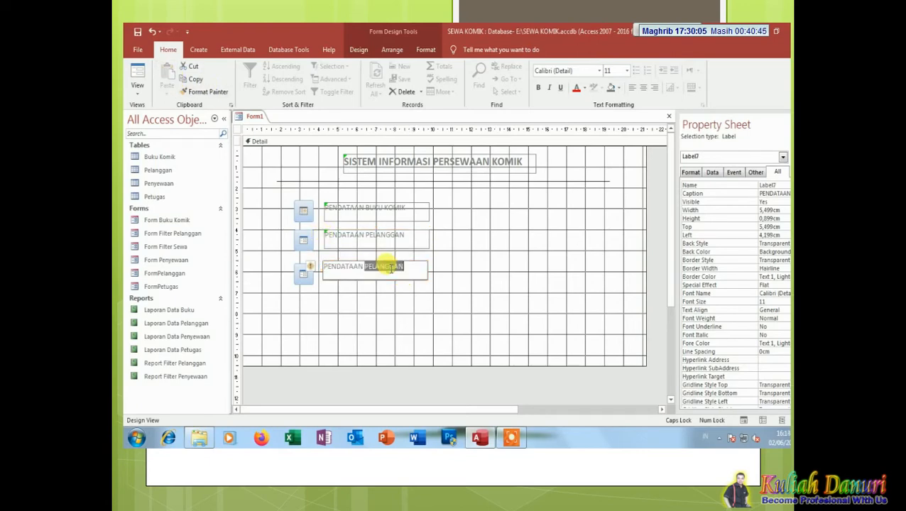
{"action": "type", "text": "P"}
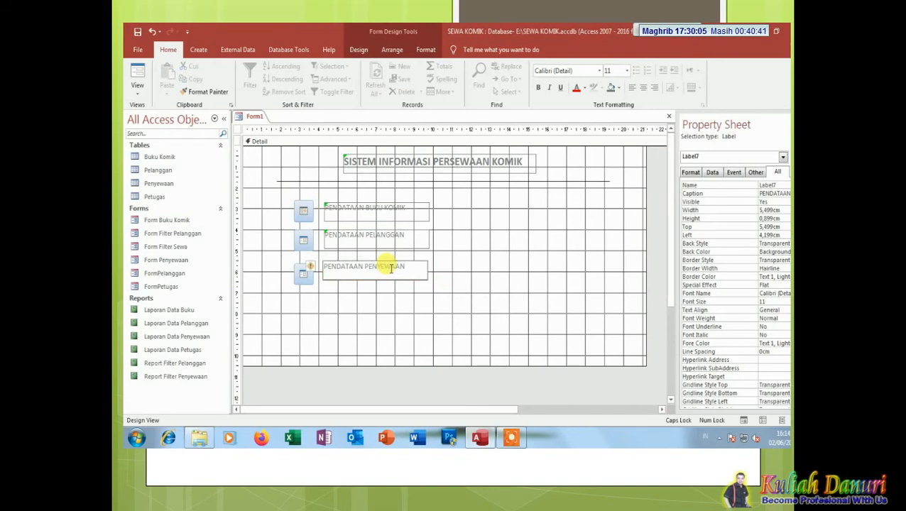
{"action": "left_click", "coordinate": [468, 260]}
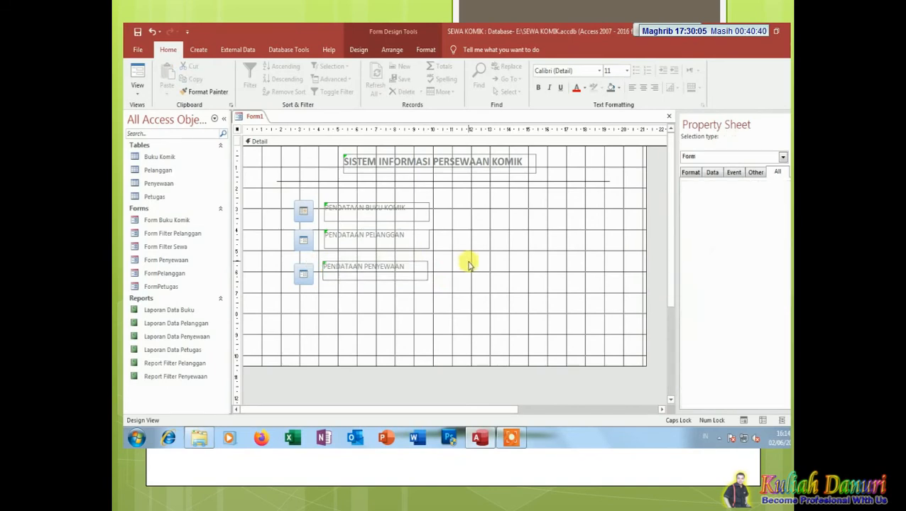
Step: Duplicate the divider line under the title and place the copy below the third button row
{"action": "left_click", "coordinate": [472, 182]}
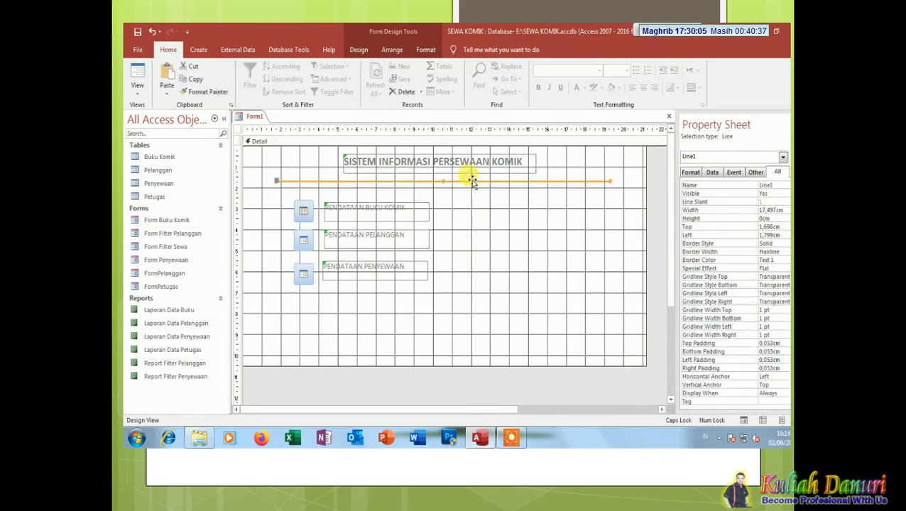
{"action": "left_click_drag", "start_coordinate": [472, 182], "coordinate": [467, 302]}
{"action": "left_click", "coordinate": [501, 244]}
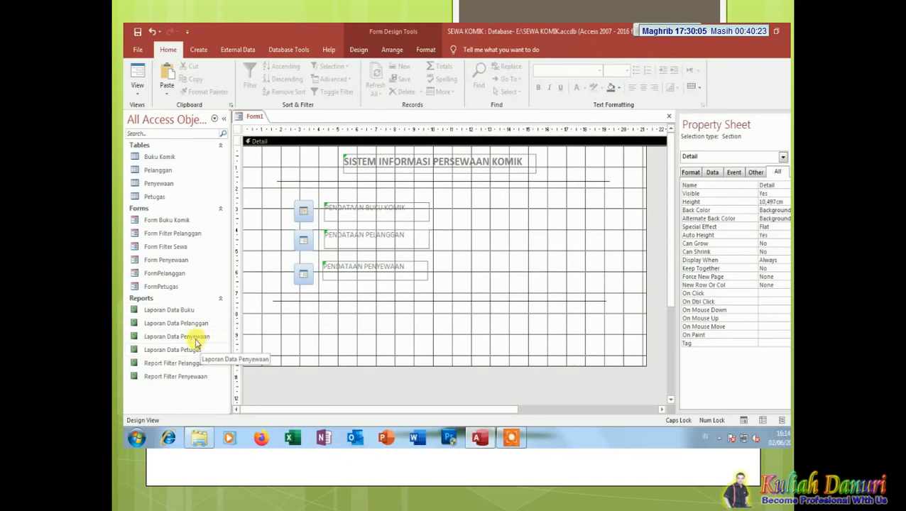
Step: Place a command button about 1.1 by 0.9 cm below the lower divider line and choose the Report Operations action Open Report
{"action": "left_click", "coordinate": [359, 51]}
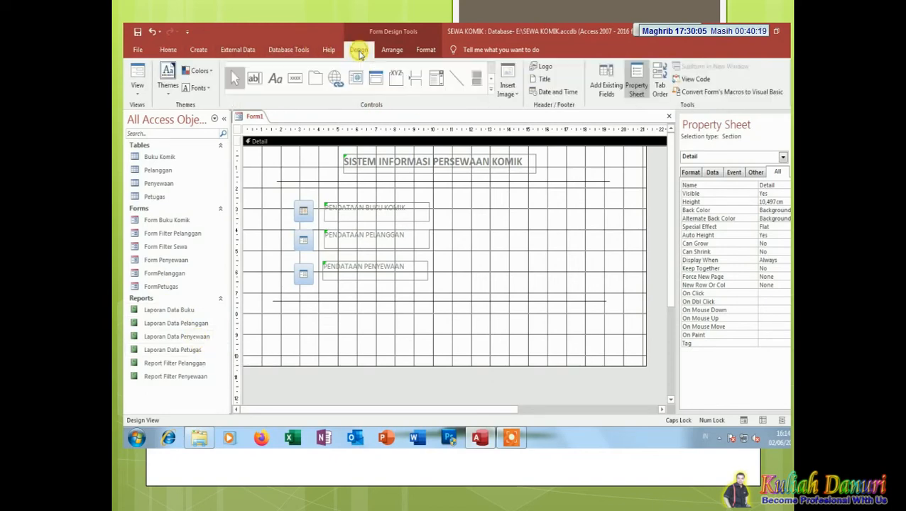
{"action": "left_click", "coordinate": [294, 77]}
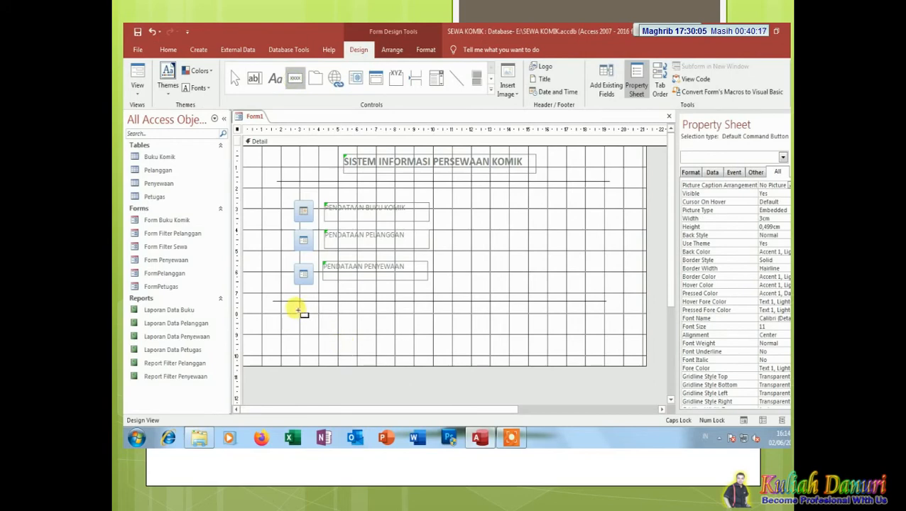
{"action": "left_click_drag", "start_coordinate": [298, 311], "coordinate": [318, 332]}
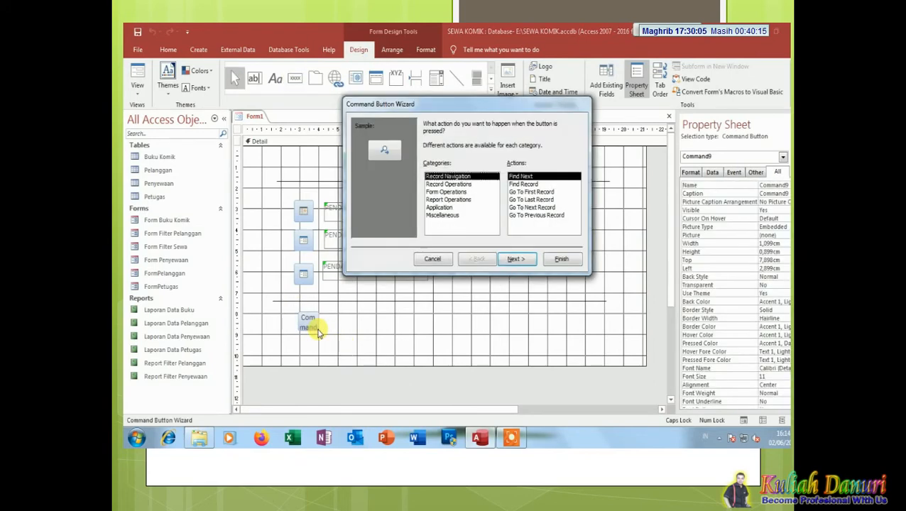
{"action": "left_click", "coordinate": [439, 200]}
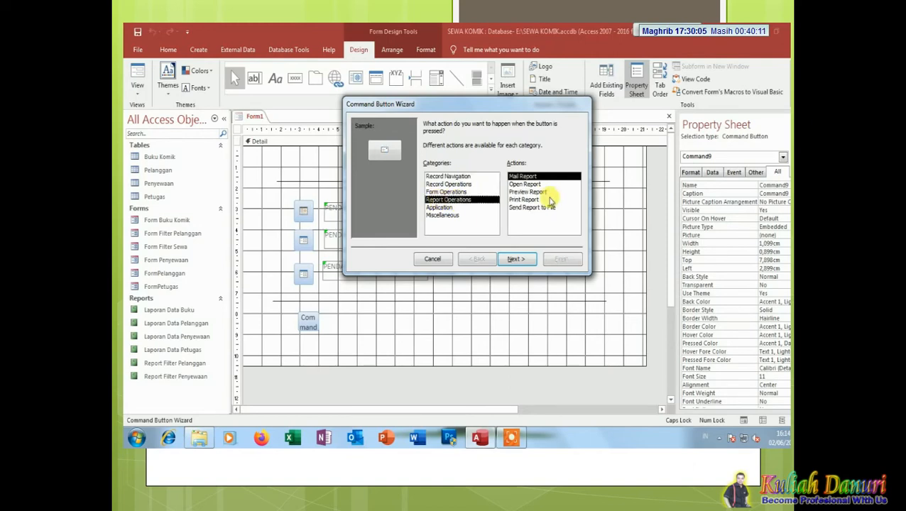
{"action": "left_click", "coordinate": [527, 185]}
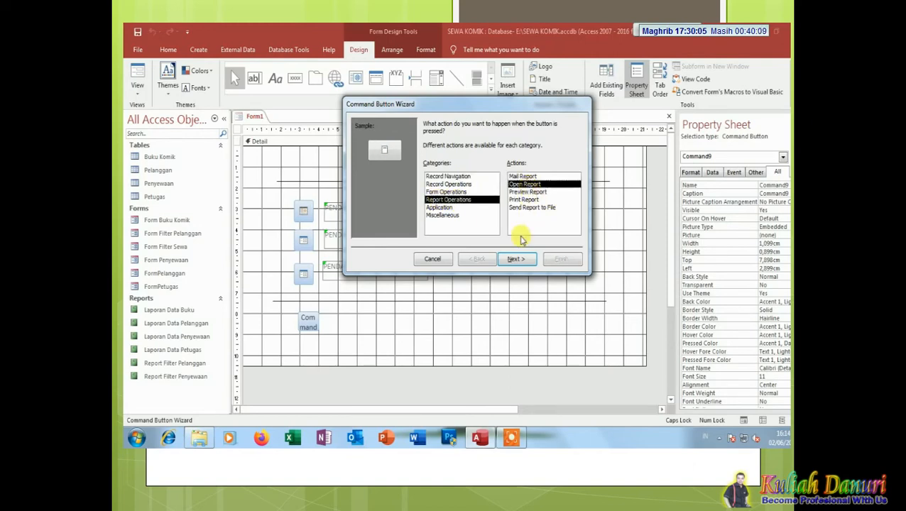
Step: Make the report button open Laporan Data Buku and finish the wizard with the MS Access Report picture
{"action": "left_click", "coordinate": [516, 260]}
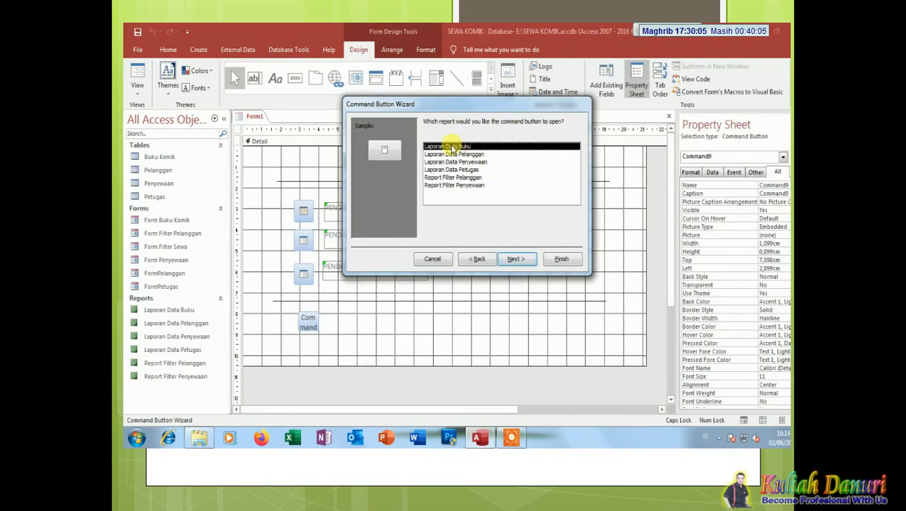
{"action": "left_click", "coordinate": [518, 259]}
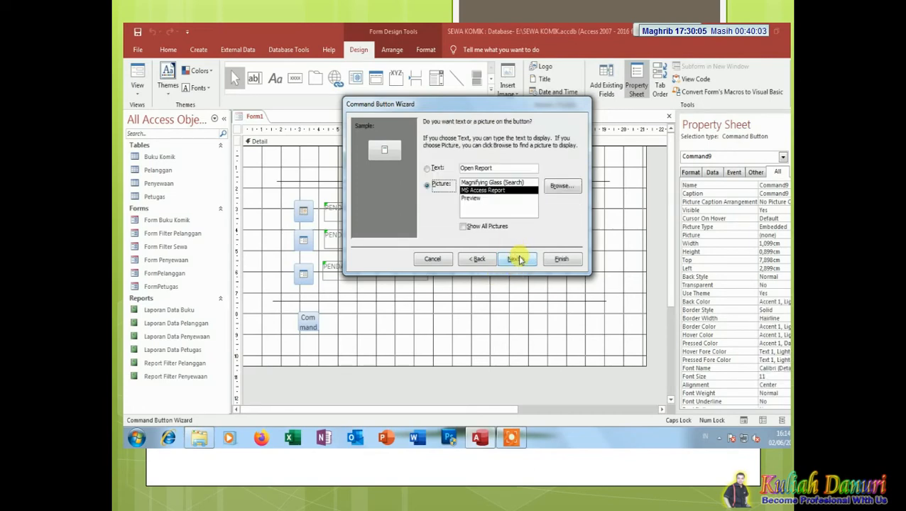
{"action": "left_click", "coordinate": [560, 259]}
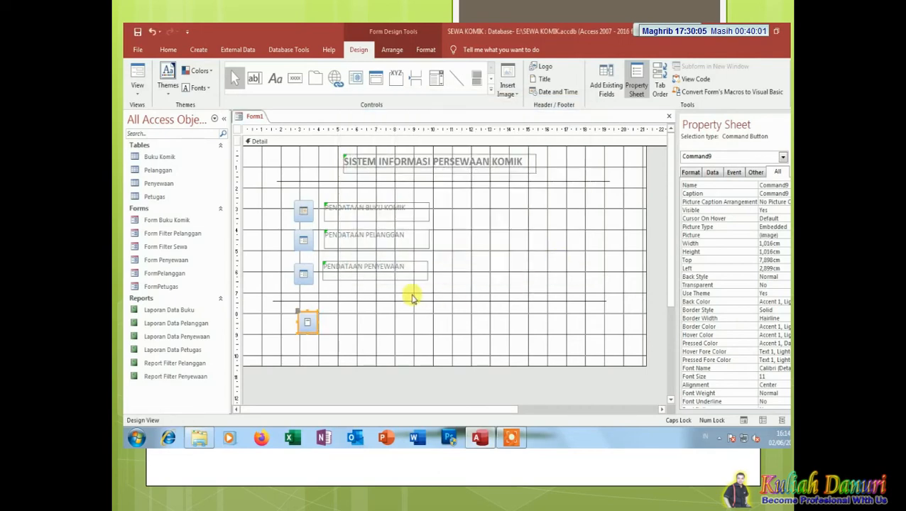
Step: Duplicate the PENDATAAN PENYEWAAN label beside the report button and change the copy's text to LAPORAN DATA BUKU
{"action": "left_click", "coordinate": [366, 272]}
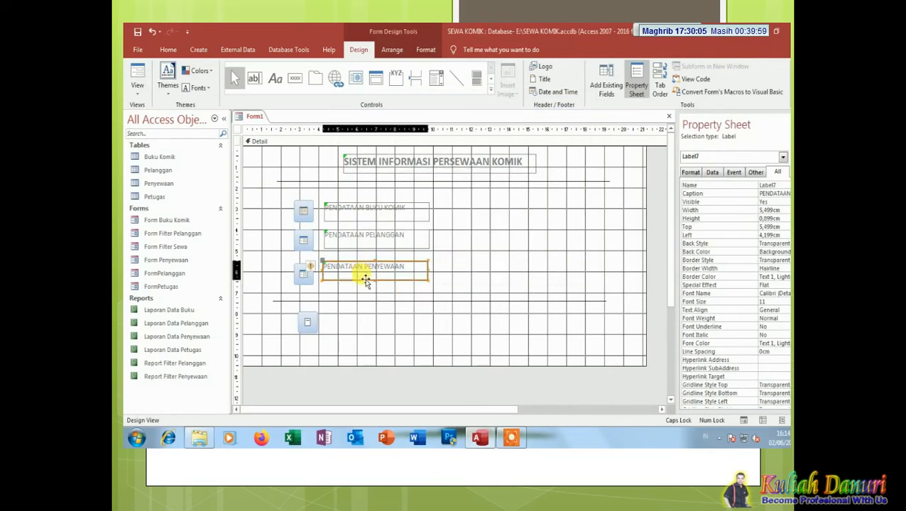
{"action": "left_click", "coordinate": [169, 49]}
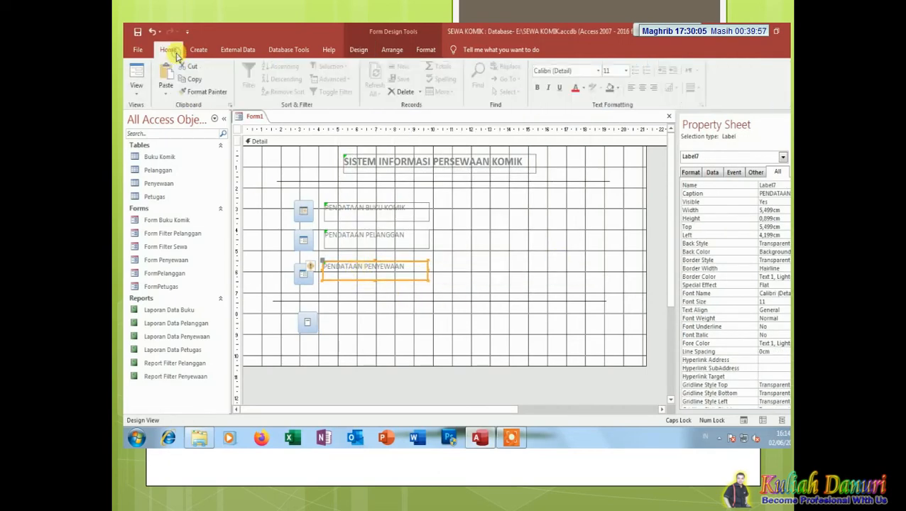
{"action": "left_click", "coordinate": [190, 80]}
{"action": "left_click", "coordinate": [167, 75]}
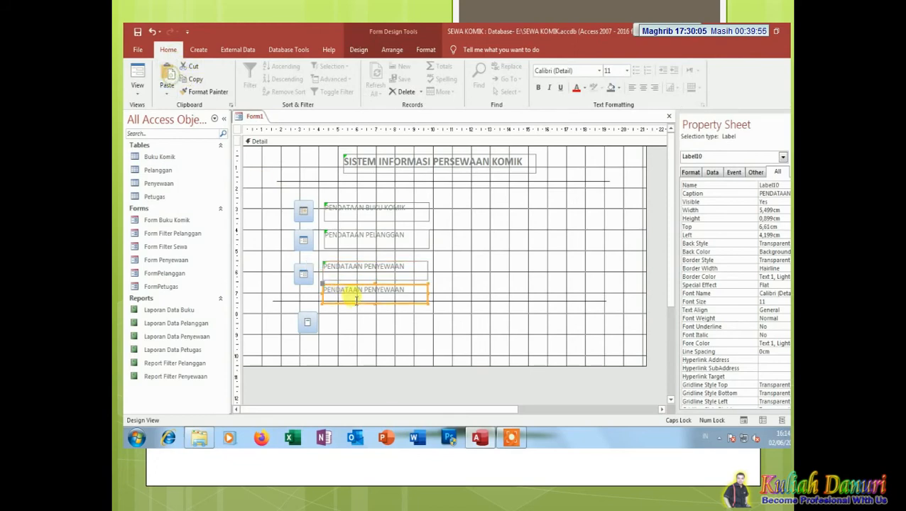
{"action": "left_click_drag", "start_coordinate": [358, 286], "coordinate": [357, 313]}
{"action": "left_click", "coordinate": [459, 375]}
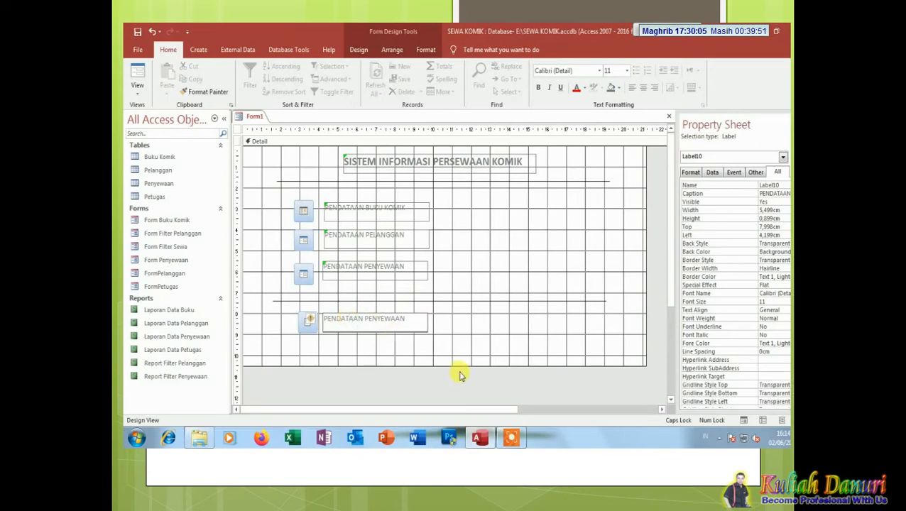
{"action": "key", "text": "F2"}
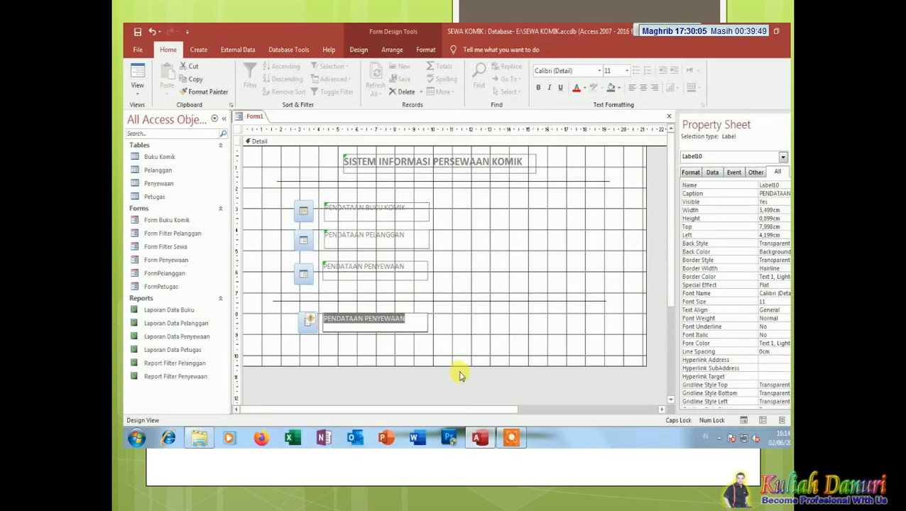
{"action": "type", "text": "LAPORAN DATA BUKU"}
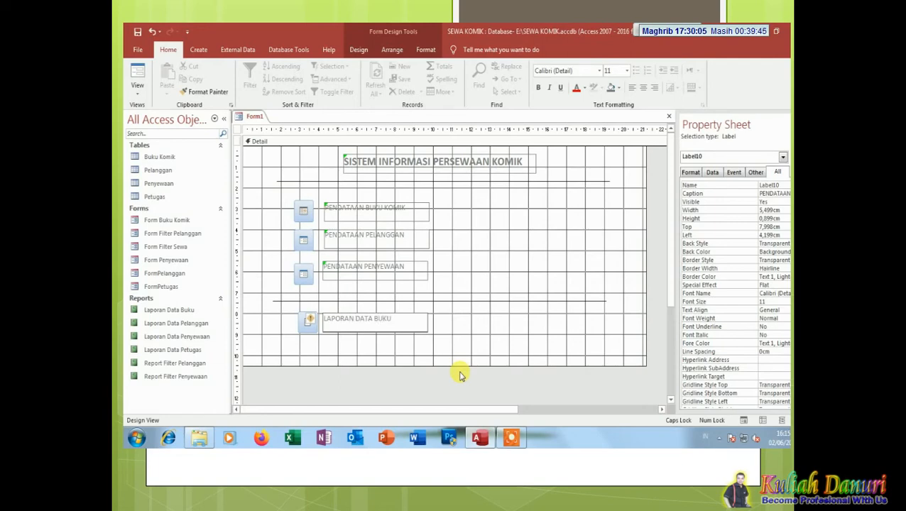
Step: Extend the form's Detail section downward to a height of about 12.3 cm
{"action": "left_click_drag", "start_coordinate": [487, 367], "coordinate": [488, 403]}
{"action": "left_click", "coordinate": [462, 327]}
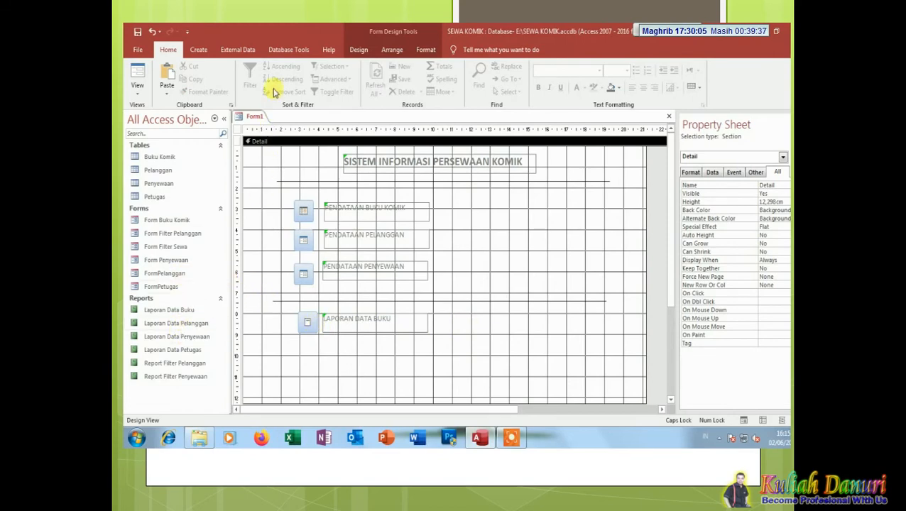
{"action": "left_click", "coordinate": [358, 51]}
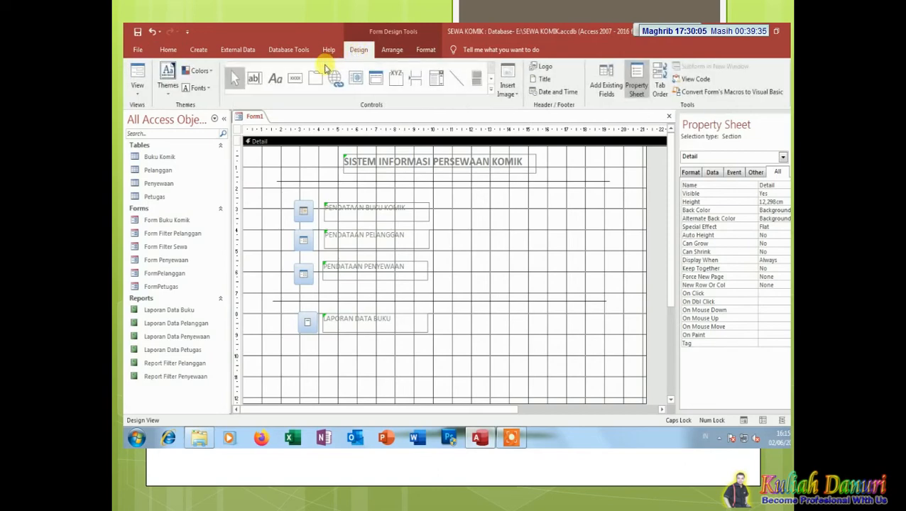
Step: Add a command button about 1 by 1 cm below the LAPORAN DATA BUKU button that opens the report Laporan Data Pelanggan, with the MS Access Report picture
{"action": "left_click", "coordinate": [295, 78]}
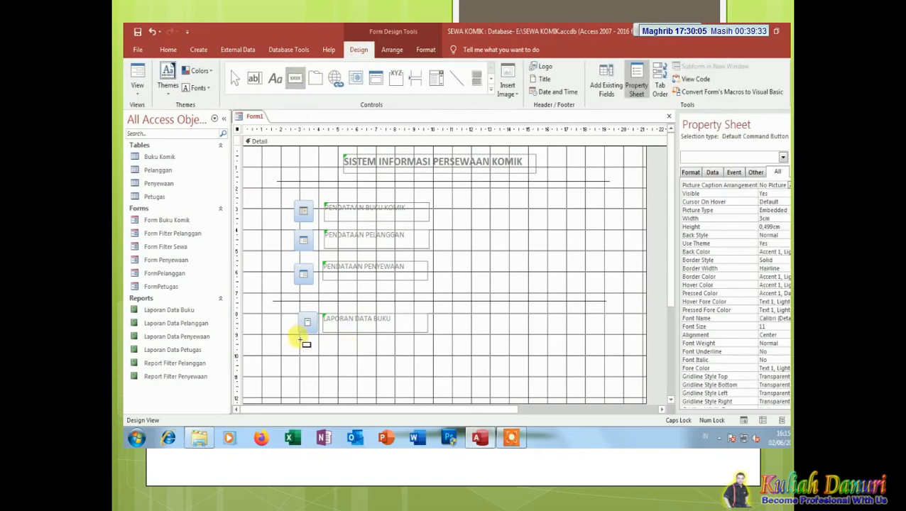
{"action": "left_click_drag", "start_coordinate": [300, 340], "coordinate": [320, 364]}
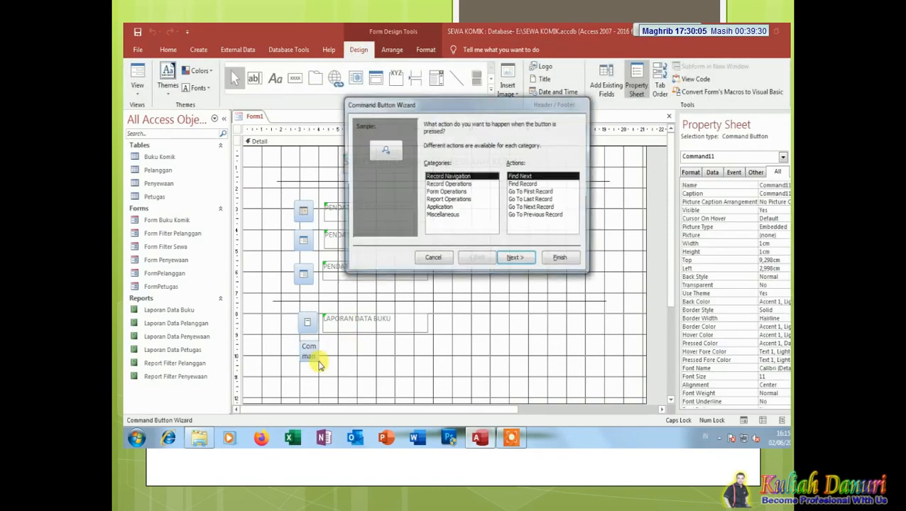
{"action": "left_click", "coordinate": [454, 200]}
{"action": "left_click", "coordinate": [527, 184]}
{"action": "left_click", "coordinate": [516, 259]}
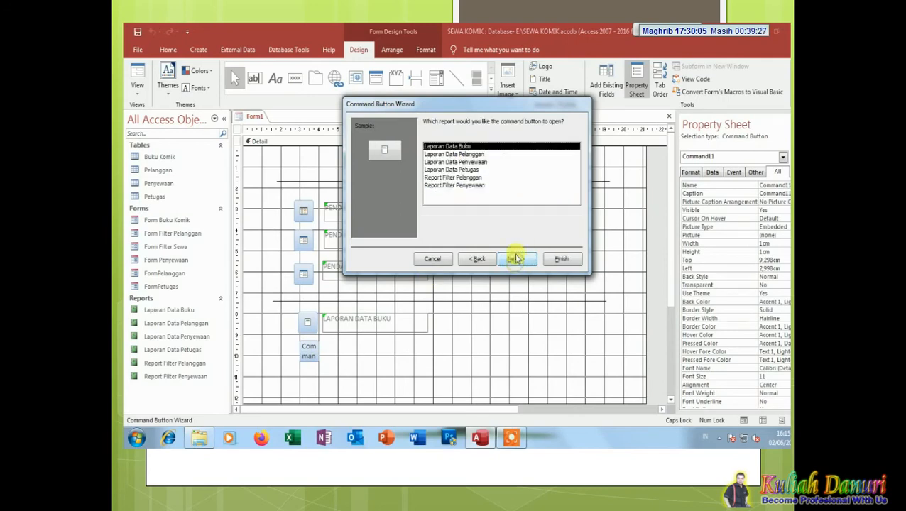
{"action": "left_click", "coordinate": [459, 154]}
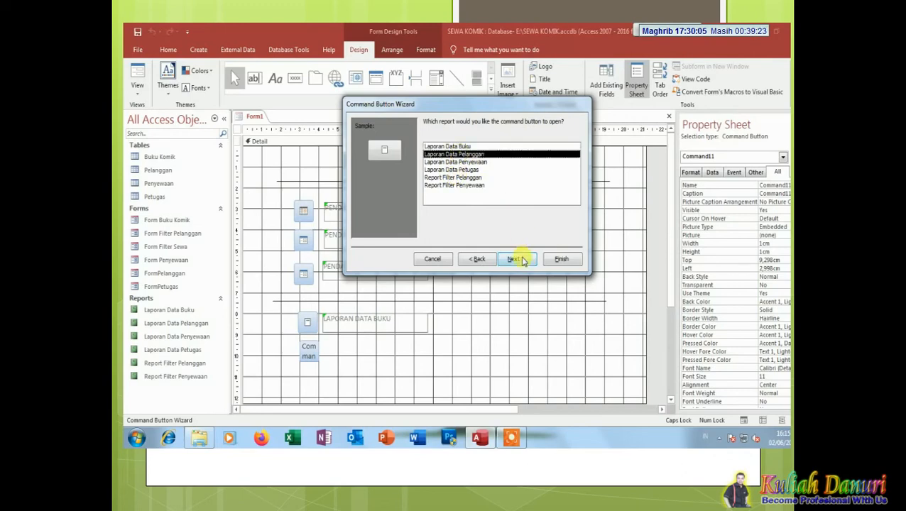
{"action": "left_click", "coordinate": [518, 258]}
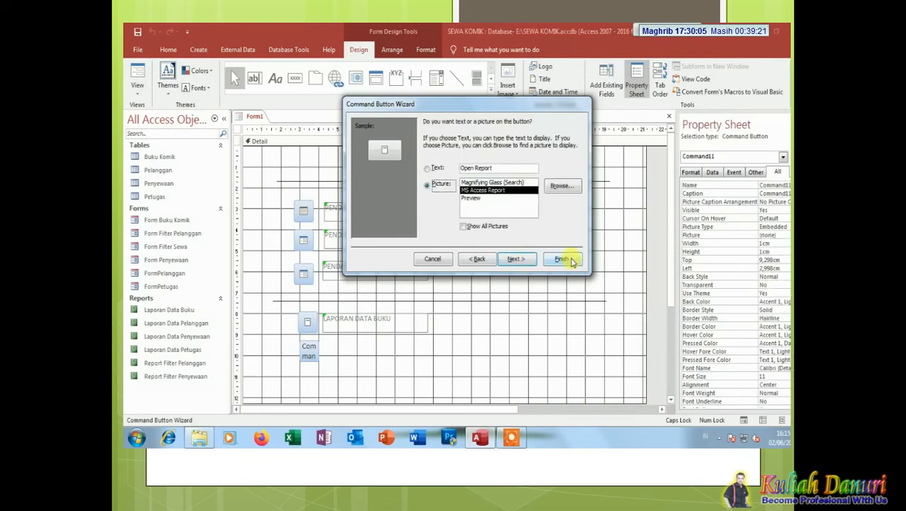
{"action": "left_click", "coordinate": [561, 259]}
Step: Duplicate the LAPORAN DATA BUKU label and change the copy's text to LAPORAN DATA PELANGGAN
{"action": "left_click", "coordinate": [392, 332]}
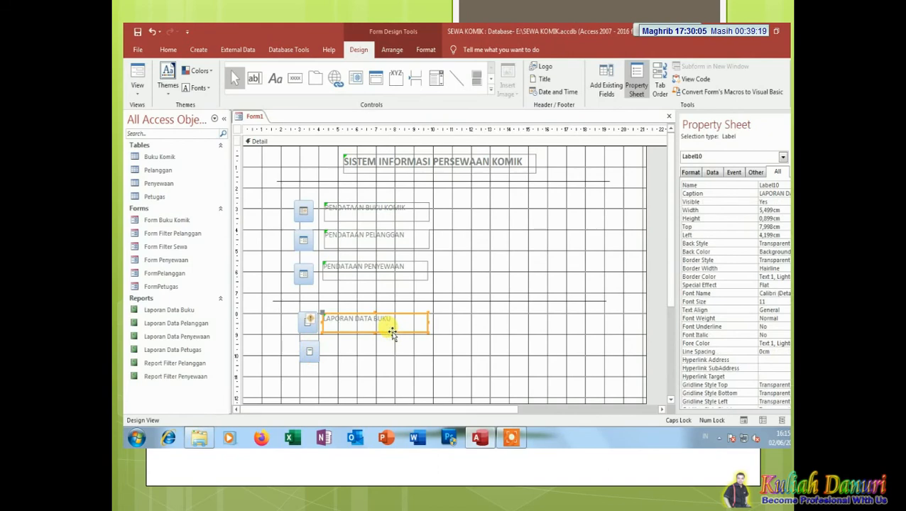
{"action": "key", "text": "ctrl+v"}
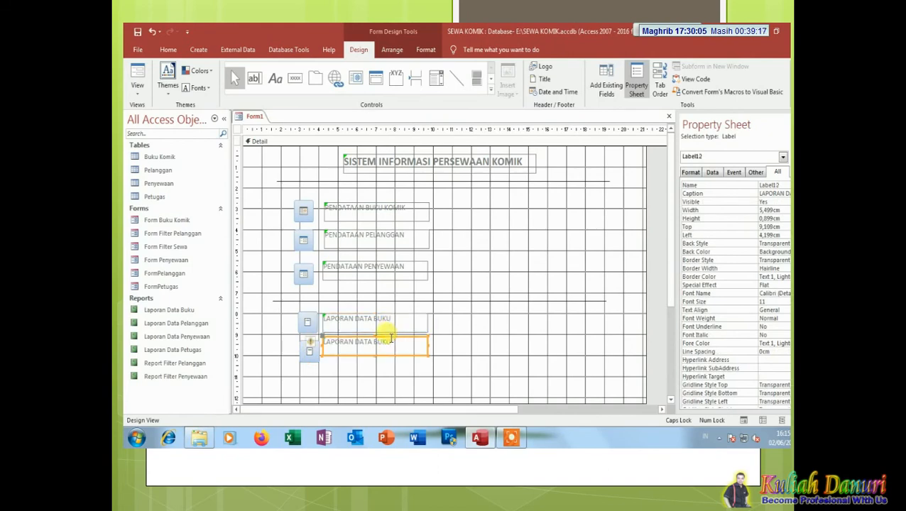
{"action": "left_click", "coordinate": [414, 368]}
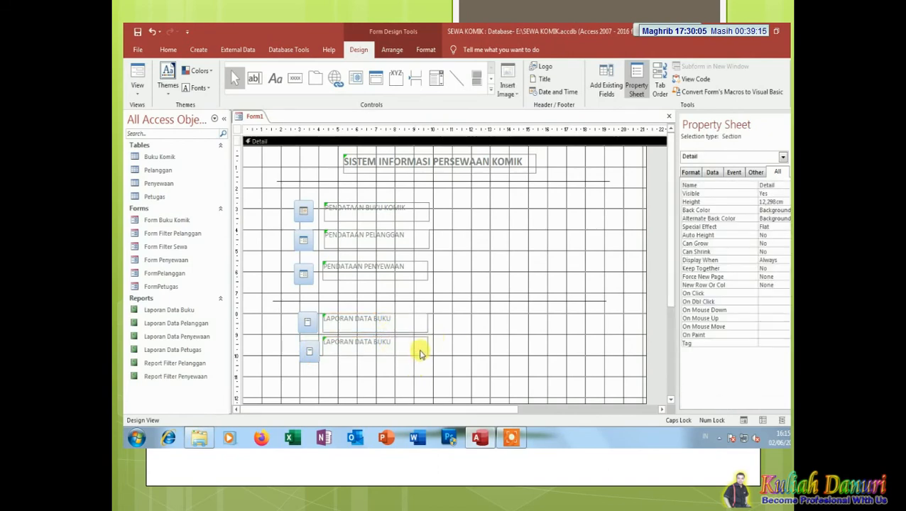
{"action": "left_click", "coordinate": [420, 350]}
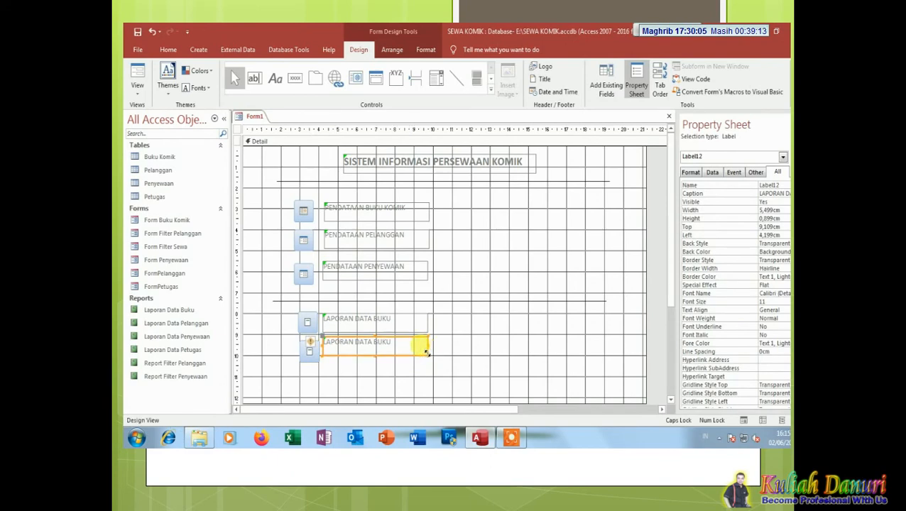
{"action": "left_click", "coordinate": [357, 341]}
{"action": "left_click", "coordinate": [401, 345]}
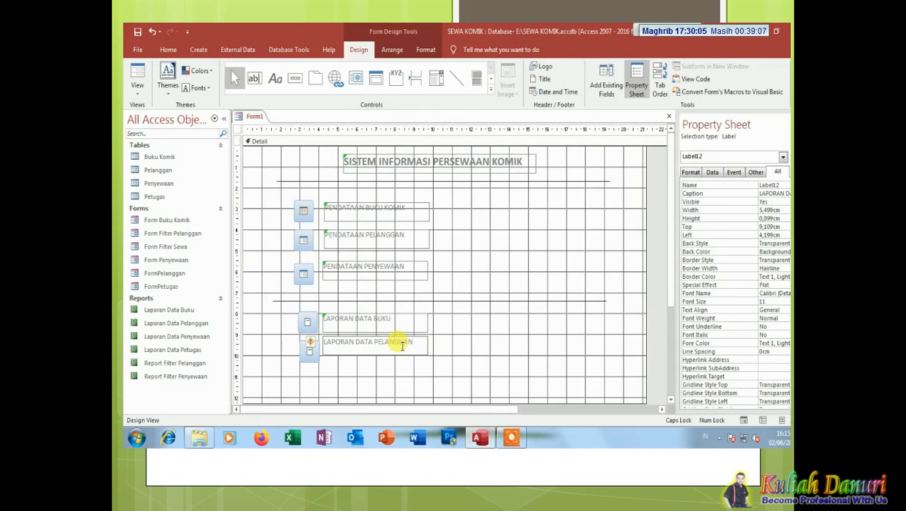
{"action": "left_click", "coordinate": [423, 370]}
Step: Move the LAPORAN DATA PELANGGAN label down to about 9.4 cm from the top, level with its report button
{"action": "left_click", "coordinate": [419, 345]}
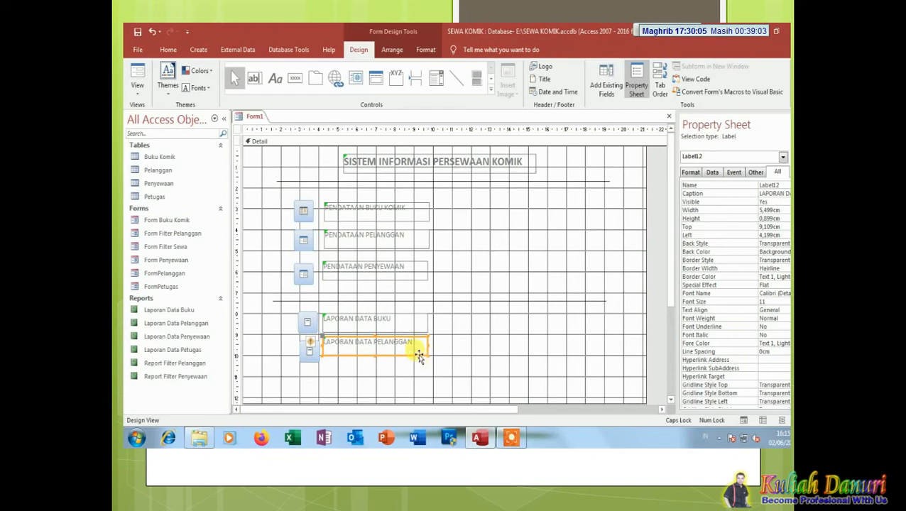
{"action": "left_click", "coordinate": [418, 355]}
{"action": "left_click_drag", "start_coordinate": [419, 350], "coordinate": [419, 355]}
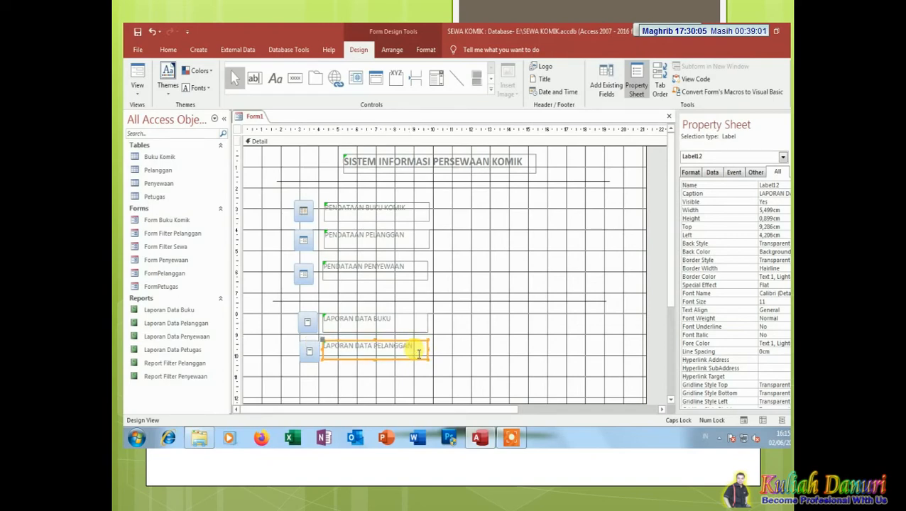
{"action": "left_click", "coordinate": [465, 347]}
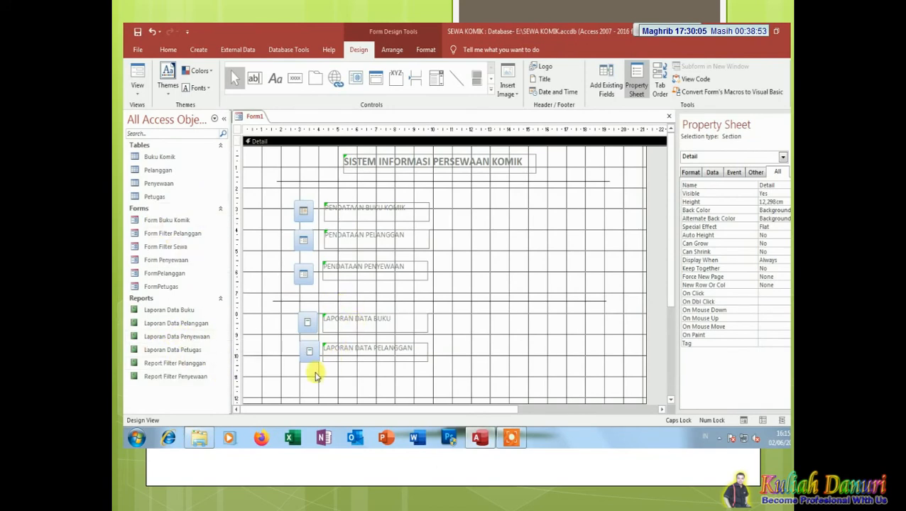
Step: Add a command button about 1.1 by 0.9 cm below the other report buttons that opens the report Laporan Data Penyewaan, with the MS Access Report picture
{"action": "left_click", "coordinate": [295, 78]}
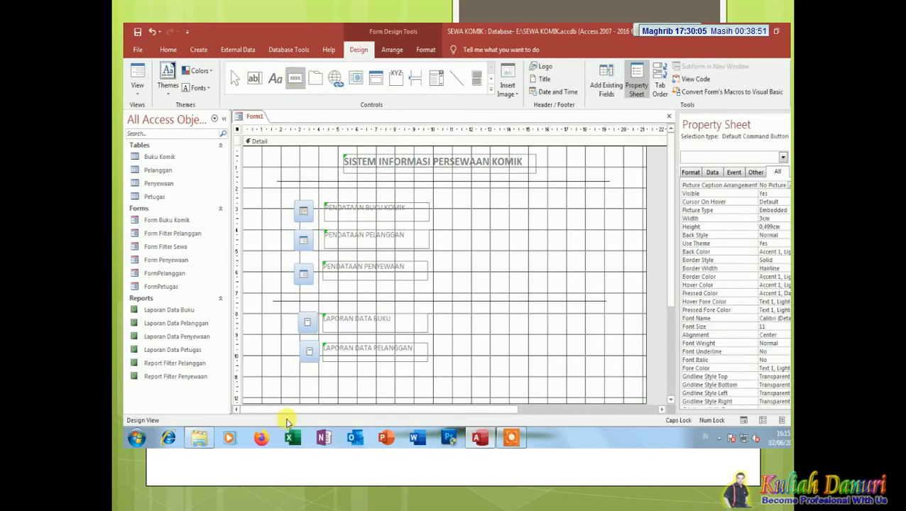
{"action": "left_click_drag", "start_coordinate": [298, 372], "coordinate": [319, 391]}
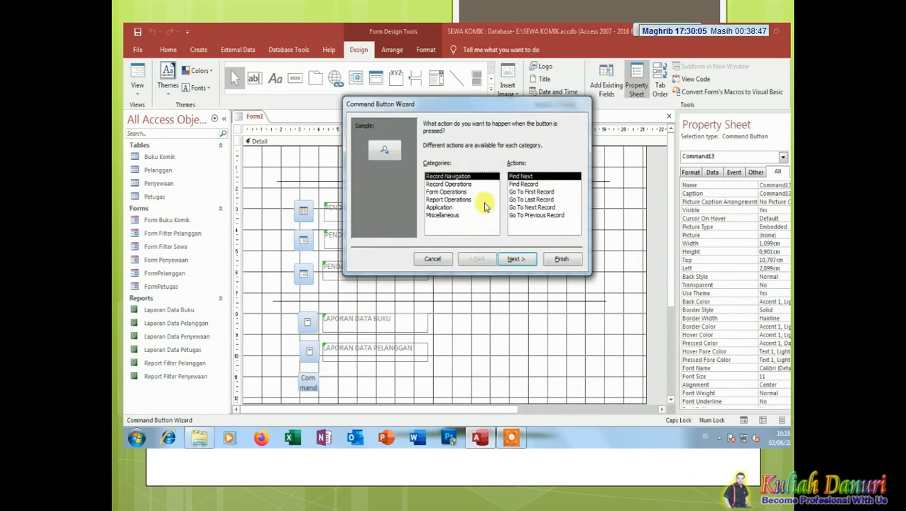
{"action": "left_click", "coordinate": [460, 199]}
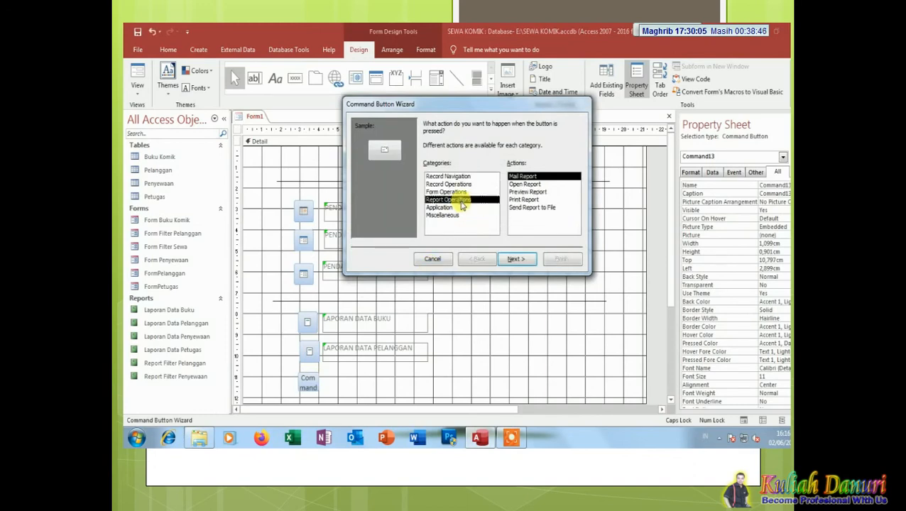
{"action": "double_click", "coordinate": [518, 184]}
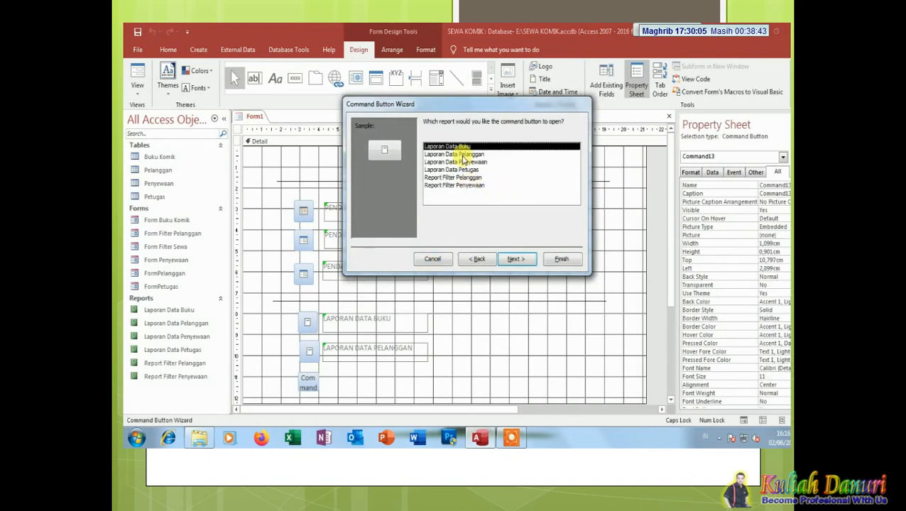
{"action": "left_click", "coordinate": [465, 162]}
{"action": "left_click", "coordinate": [516, 259]}
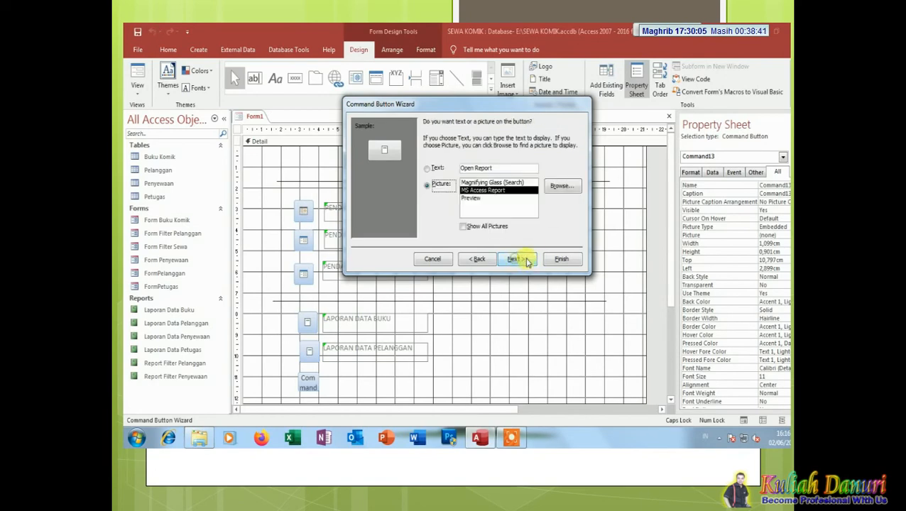
{"action": "left_click", "coordinate": [559, 259]}
Step: Duplicate the LAPORAN DATA PELANGGAN label beside the newest report button and change the copy's text to LAPORAN DATA PENYEWAAN
{"action": "left_click", "coordinate": [360, 357]}
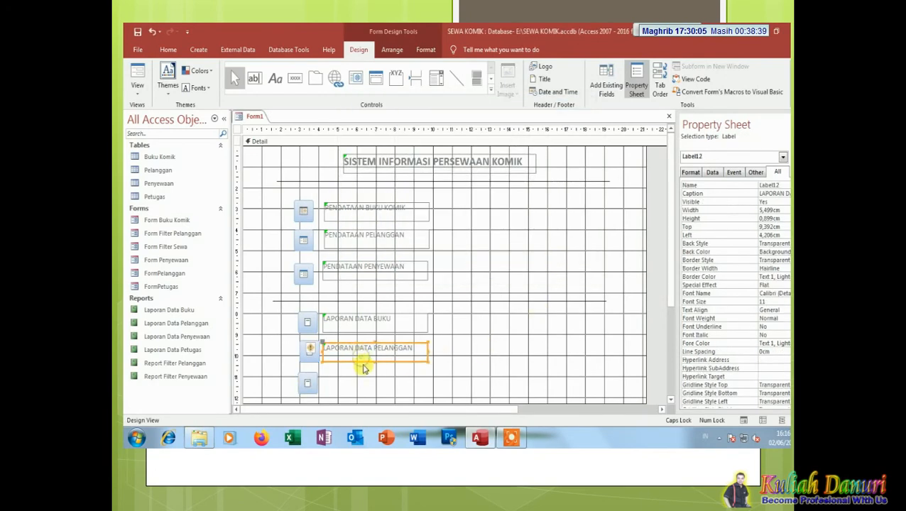
{"action": "key", "text": "ctrl+v"}
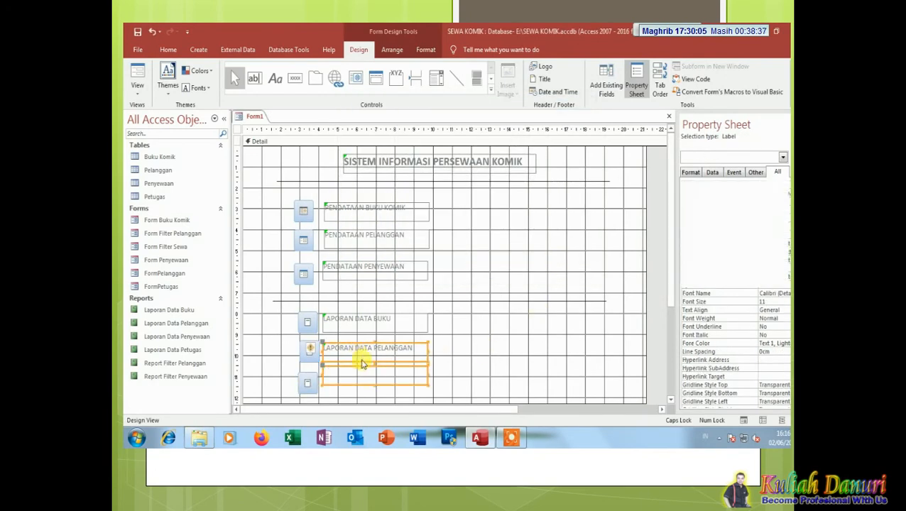
{"action": "left_click_drag", "start_coordinate": [362, 365], "coordinate": [413, 379]}
{"action": "left_click", "coordinate": [393, 380]}
{"action": "type", "text": "PORAN DATA PENYEWAAN"}
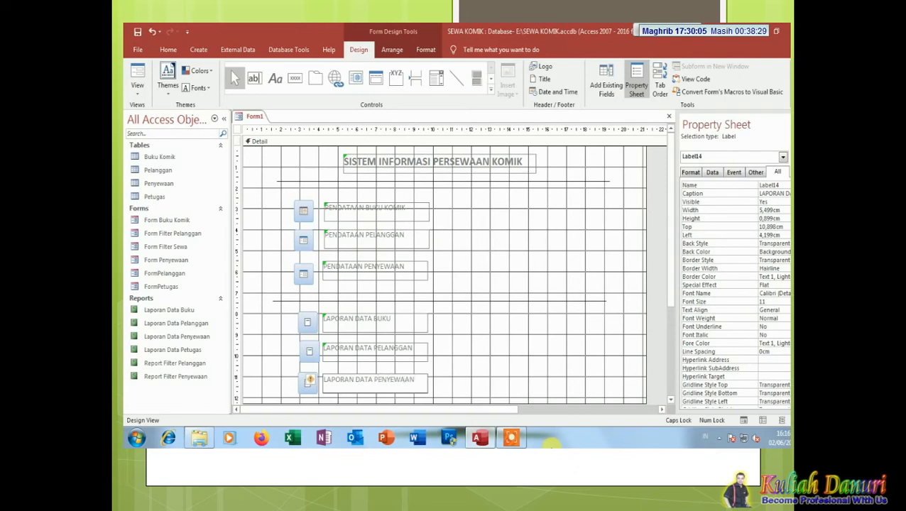
{"action": "left_click", "coordinate": [546, 198]}
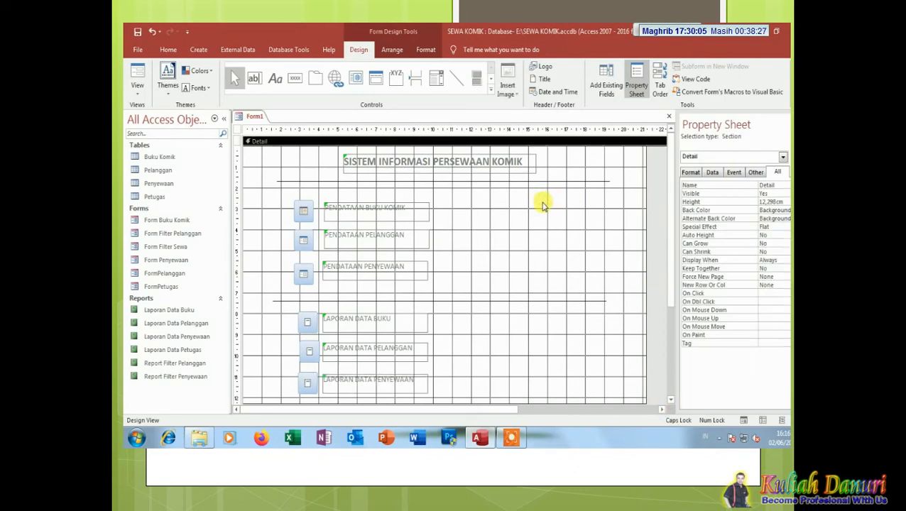
Step: Move the three PENDATAAN buttons and their labels up together, close beneath the upper divider line
{"action": "left_click_drag", "start_coordinate": [264, 192], "coordinate": [463, 288]}
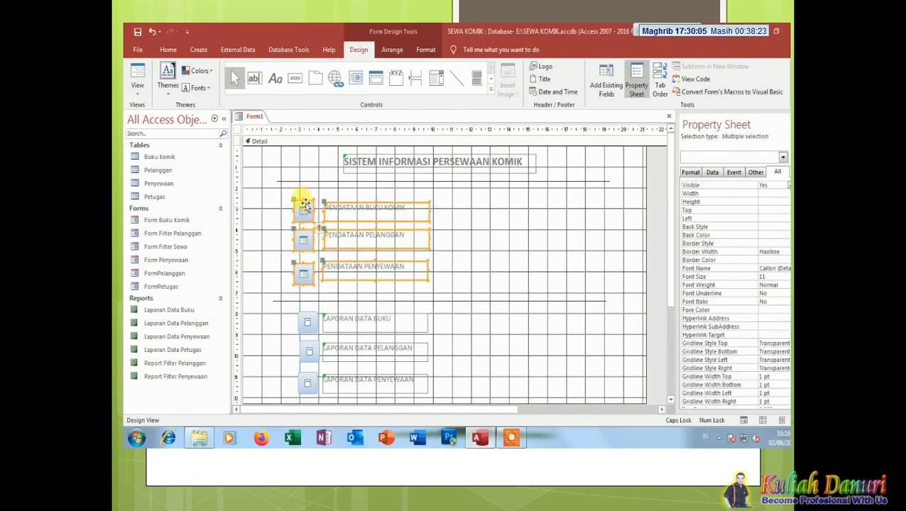
{"action": "left_click_drag", "start_coordinate": [303, 205], "coordinate": [299, 182]}
{"action": "left_click", "coordinate": [508, 261]}
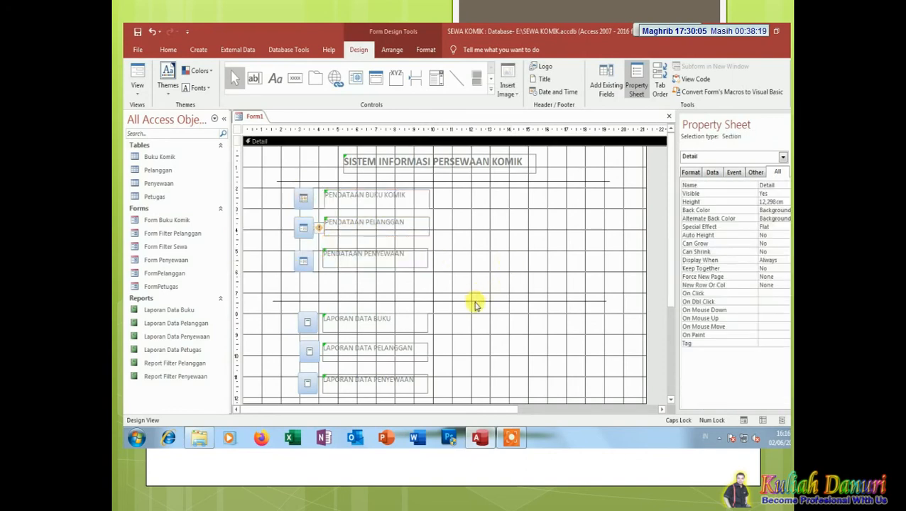
Step: Move the three LAPORAN buttons and their labels up together into a second column beside the PENDATAAN group
{"action": "left_click_drag", "start_coordinate": [281, 307], "coordinate": [462, 406]}
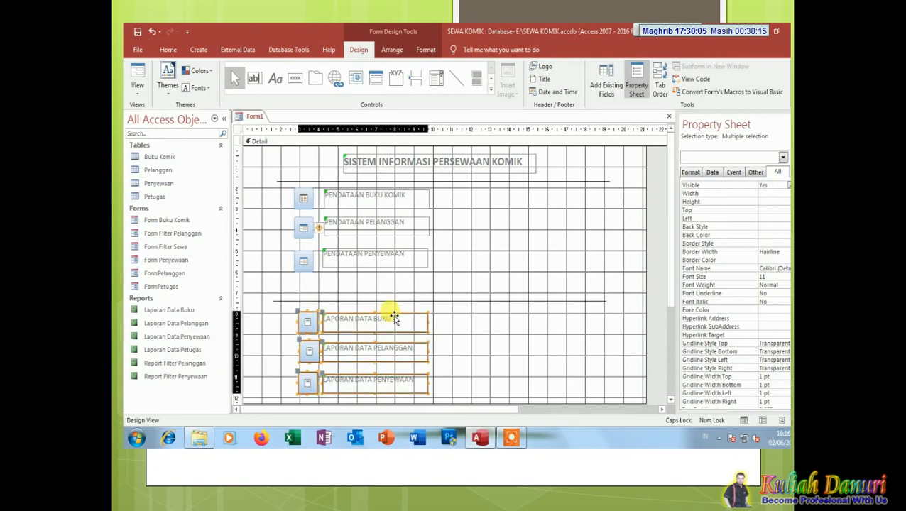
{"action": "left_click_drag", "start_coordinate": [394, 317], "coordinate": [541, 194]}
{"action": "left_click", "coordinate": [579, 310]}
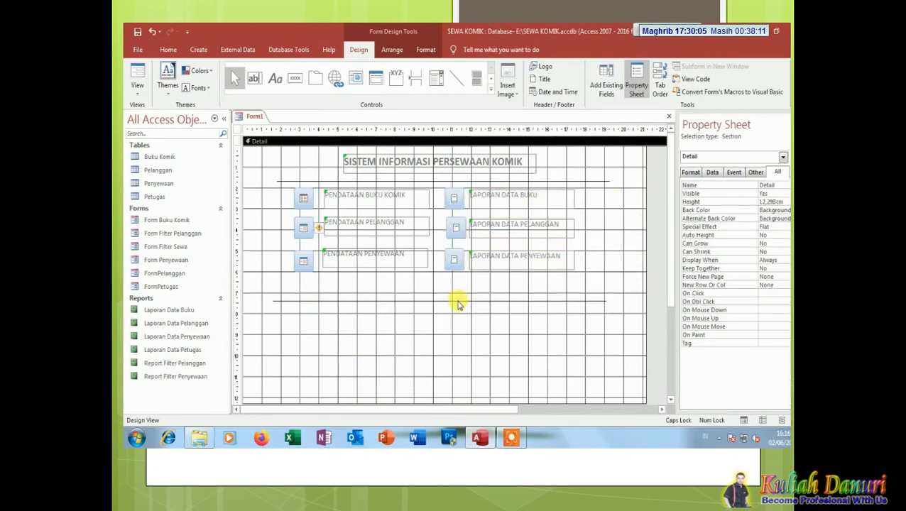
Step: Reposition the lower divider line beneath both button columns, about 7.9 cm from the top of the Detail section
{"action": "left_click_drag", "start_coordinate": [457, 302], "coordinate": [457, 288]}
{"action": "left_click", "coordinate": [462, 320]}
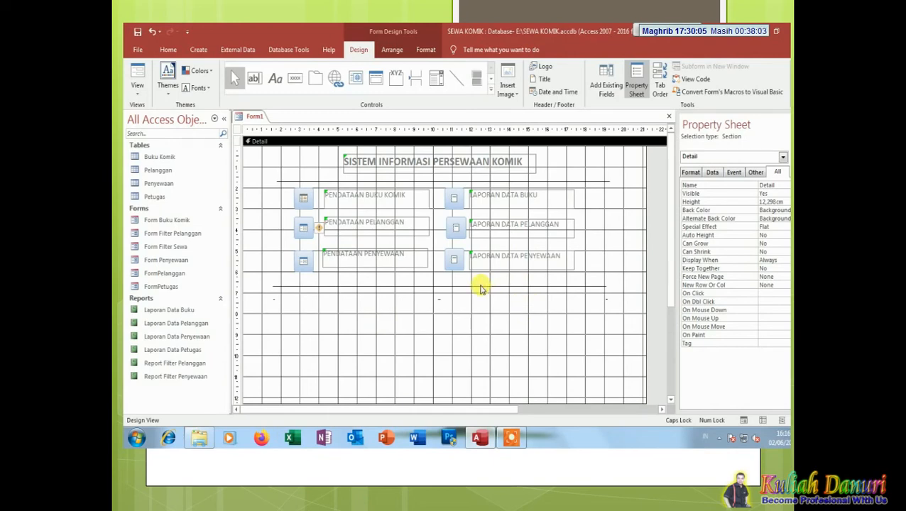
{"action": "left_click_drag", "start_coordinate": [479, 285], "coordinate": [480, 313]}
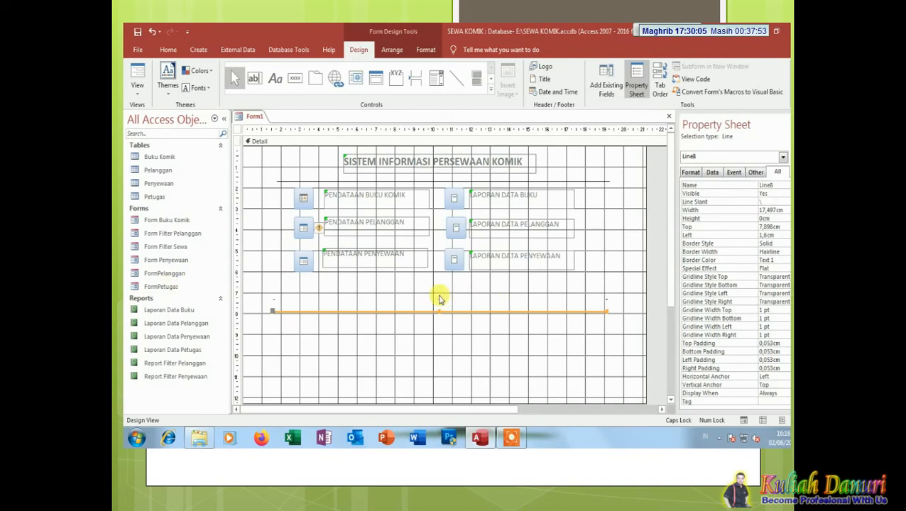
Step: Switch to Form View and test the LAPORAN DATA PENYEWAAN, LAPORAN DATA BUKU and PENDATAAN PELANGGAN buttons, closing each opened report or form
{"action": "left_click", "coordinate": [137, 88]}
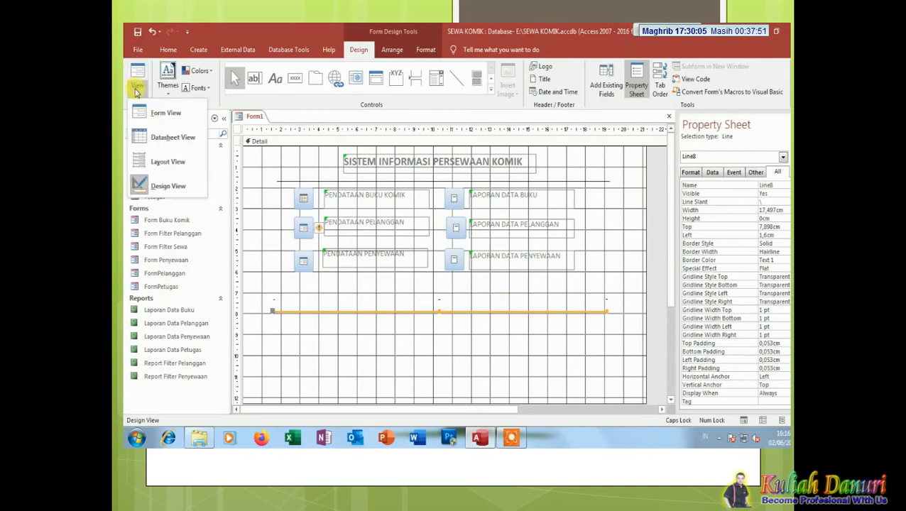
{"action": "left_click", "coordinate": [170, 114]}
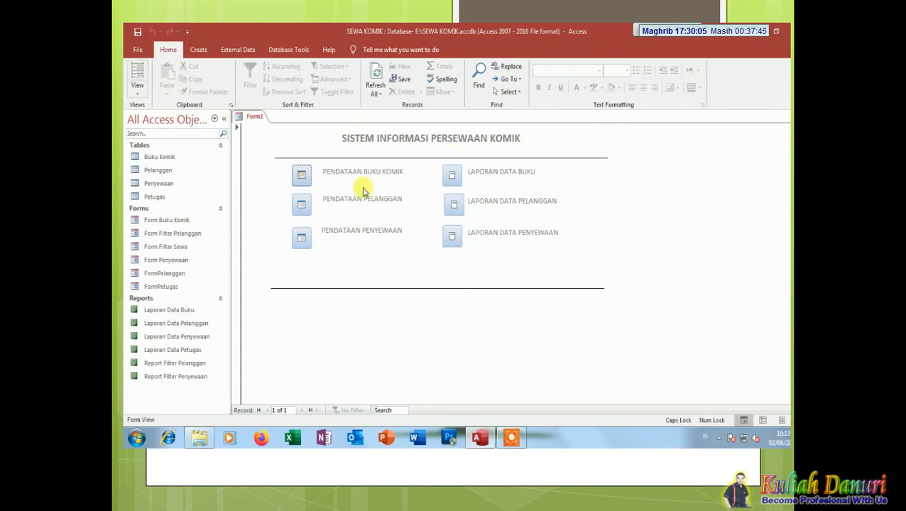
{"action": "left_click", "coordinate": [452, 239]}
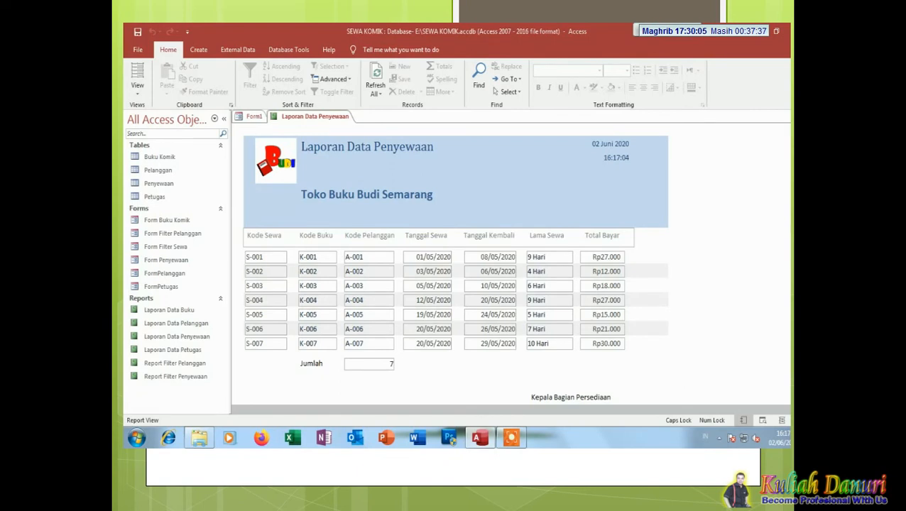
{"action": "left_click", "coordinate": [784, 116]}
{"action": "left_click", "coordinate": [454, 175]}
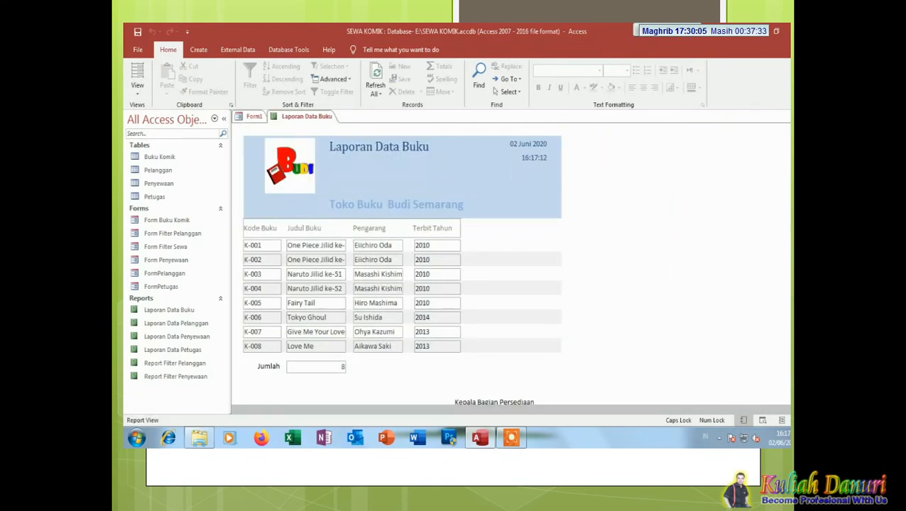
{"action": "left_click", "coordinate": [784, 117]}
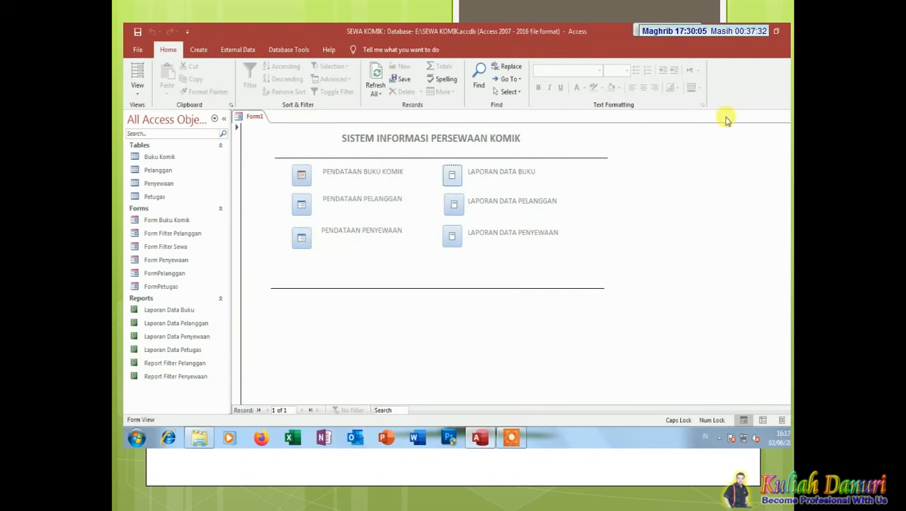
{"action": "left_click", "coordinate": [300, 205]}
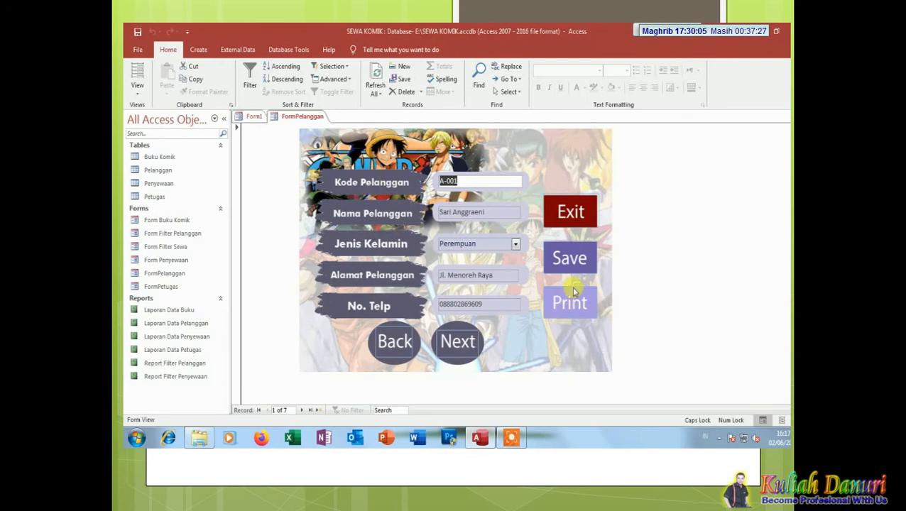
{"action": "left_click", "coordinate": [574, 214]}
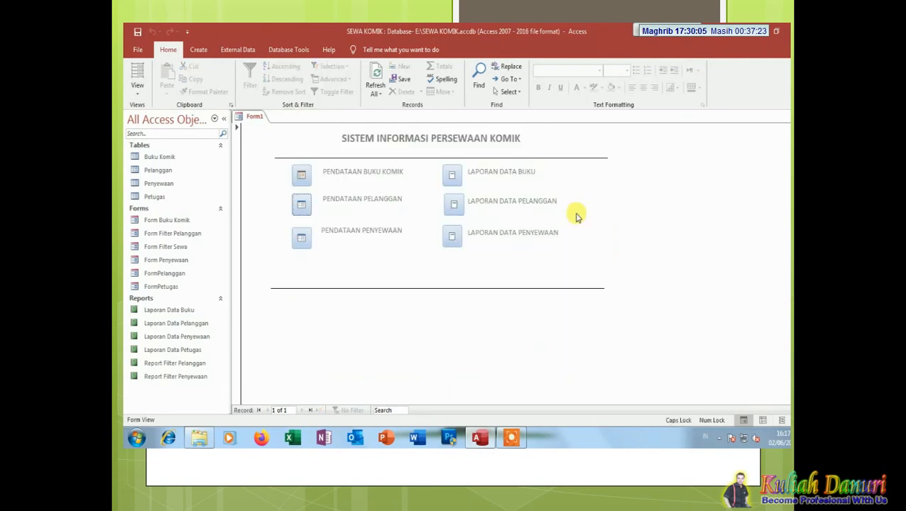
Step: In Design View, add a command button above the lower divider line with the Form Operations action Close Form and the Exit Doorway picture
{"action": "left_click", "coordinate": [133, 94]}
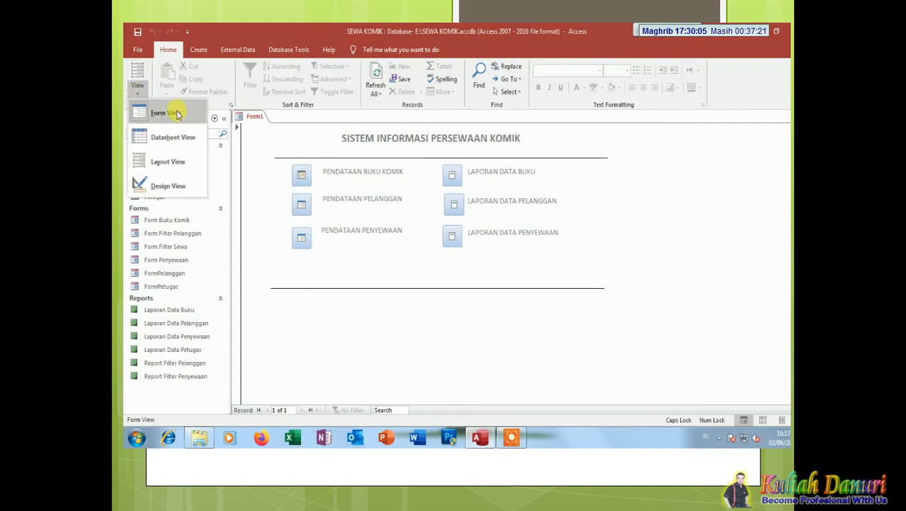
{"action": "left_click", "coordinate": [174, 186]}
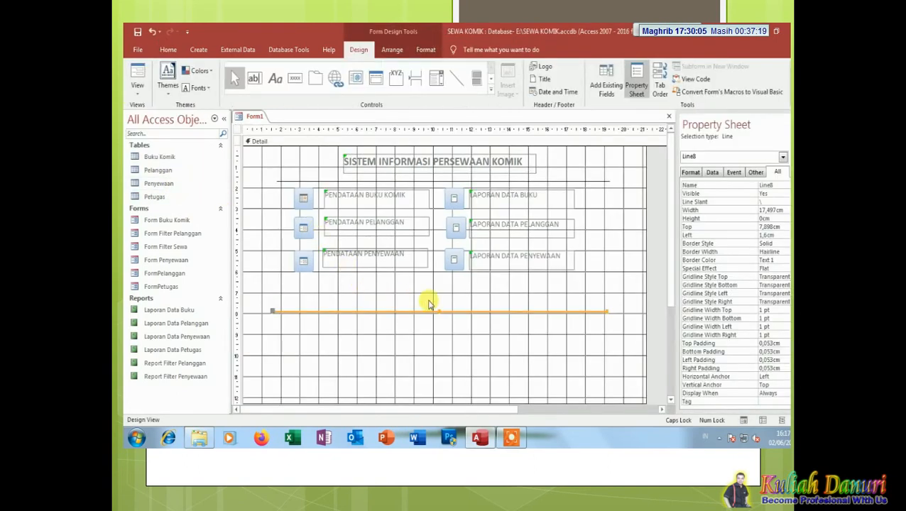
{"action": "left_click", "coordinate": [298, 80]}
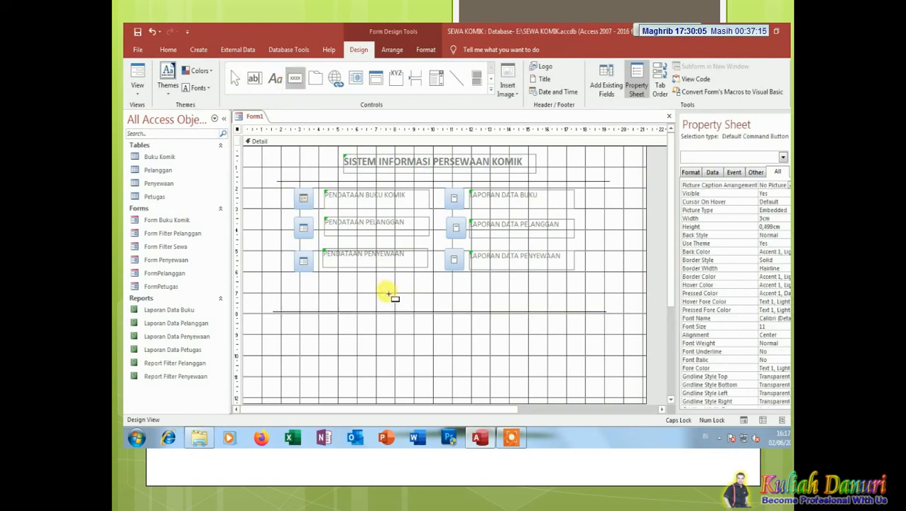
{"action": "left_click_drag", "start_coordinate": [419, 307], "coordinate": [477, 307]}
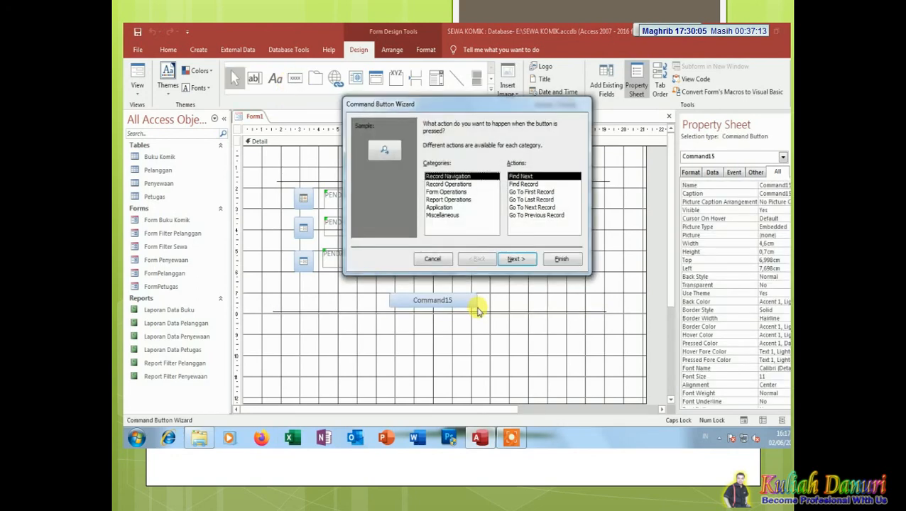
{"action": "left_click", "coordinate": [434, 192]}
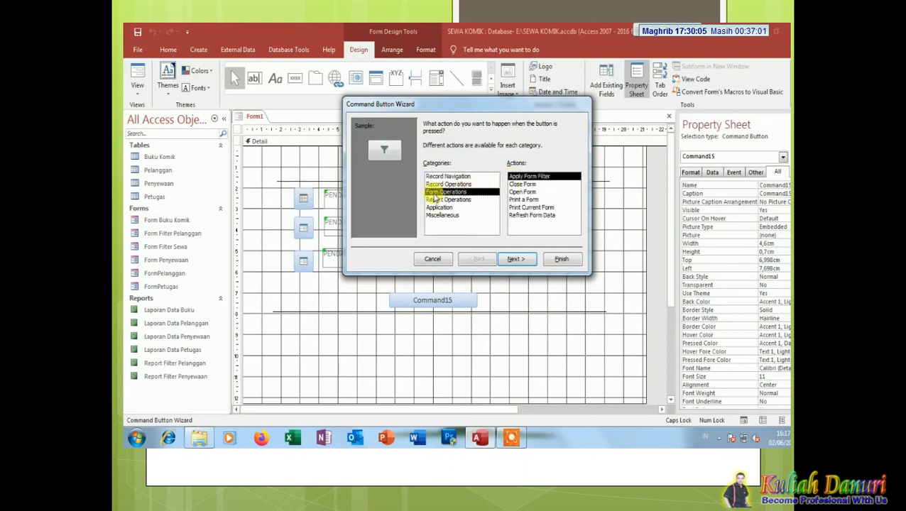
{"action": "left_click", "coordinate": [524, 184]}
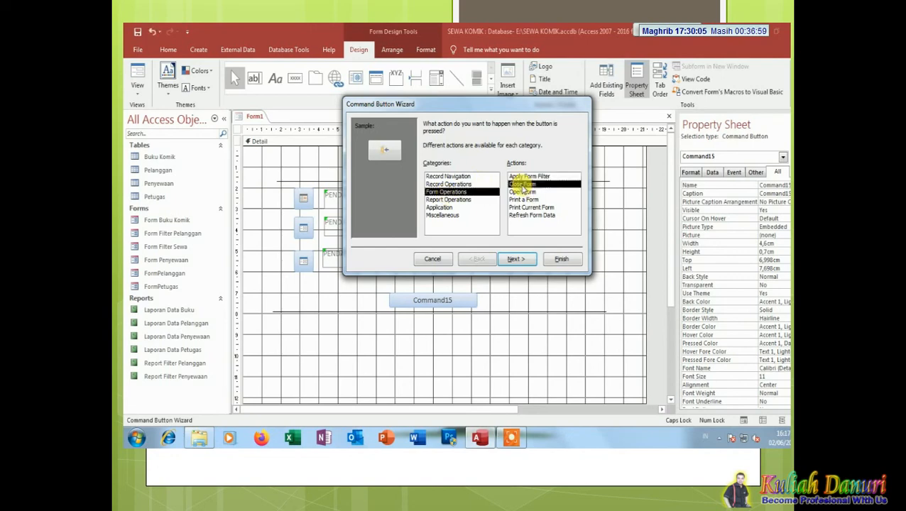
{"action": "left_click", "coordinate": [515, 259]}
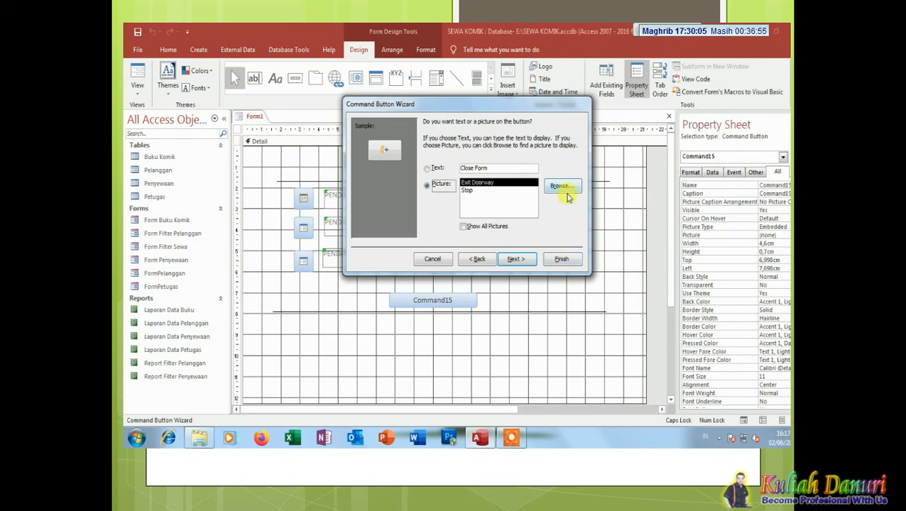
{"action": "left_click", "coordinate": [561, 259]}
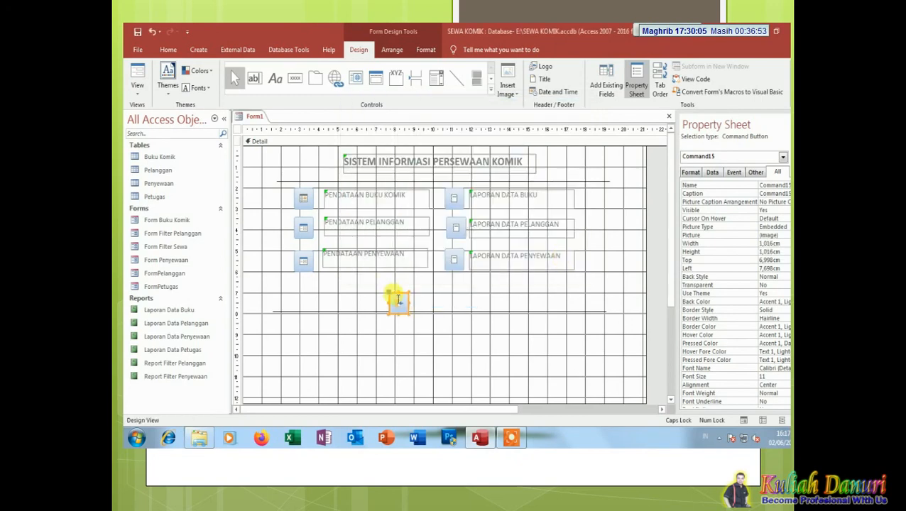
Step: Widen the exit button to about 4.7 cm and lower the bottom divider line slightly so it clears the button
{"action": "left_click_drag", "start_coordinate": [408, 301], "coordinate": [481, 308]}
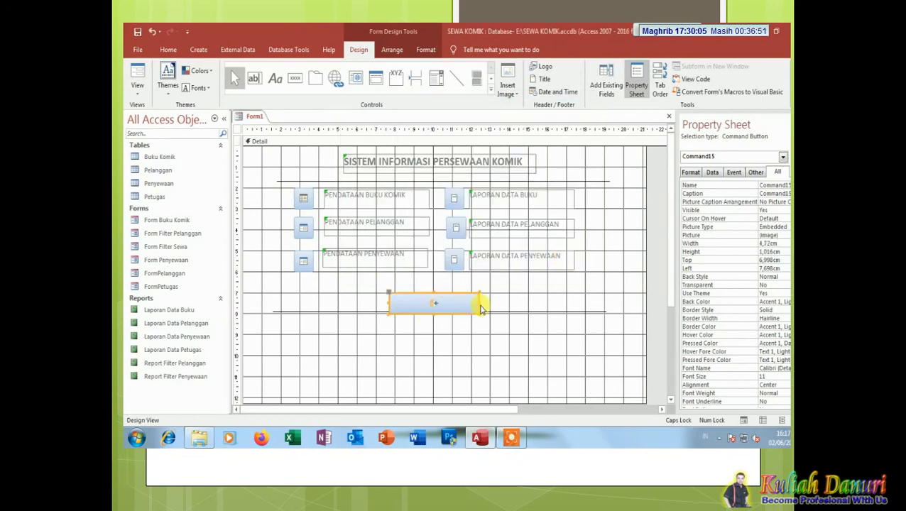
{"action": "left_click", "coordinate": [442, 303]}
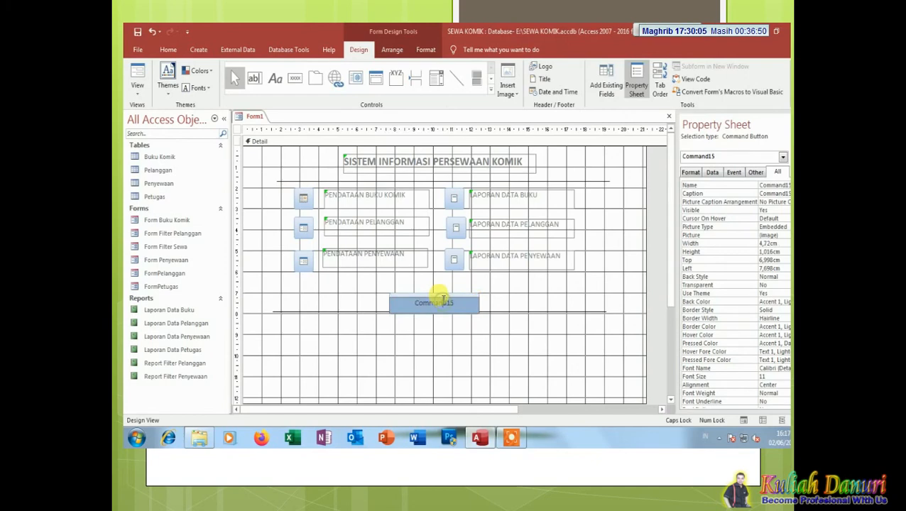
{"action": "left_click", "coordinate": [523, 294]}
{"action": "left_click_drag", "start_coordinate": [492, 311], "coordinate": [490, 318]}
Step: Set the exit button's caption to SELESAI
{"action": "left_click", "coordinate": [450, 306]}
{"action": "double_click", "coordinate": [450, 304]}
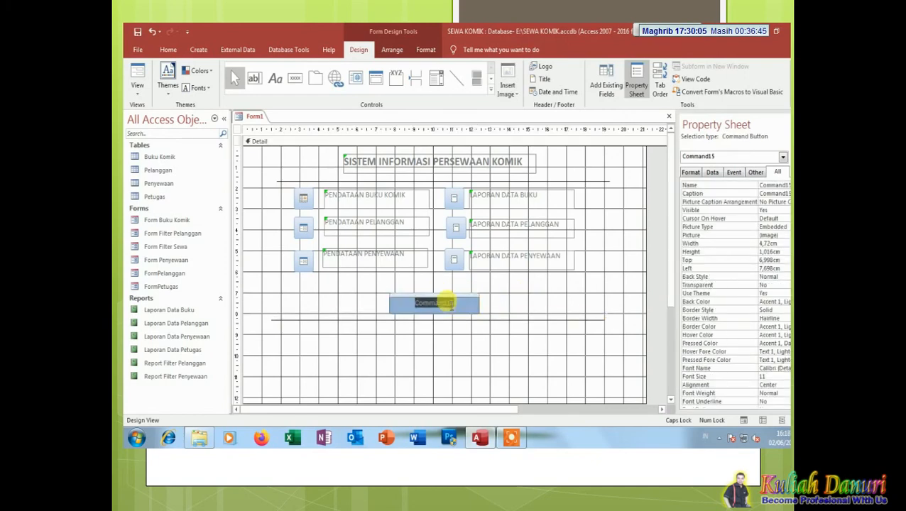
{"action": "type", "text": "SELESAI"}
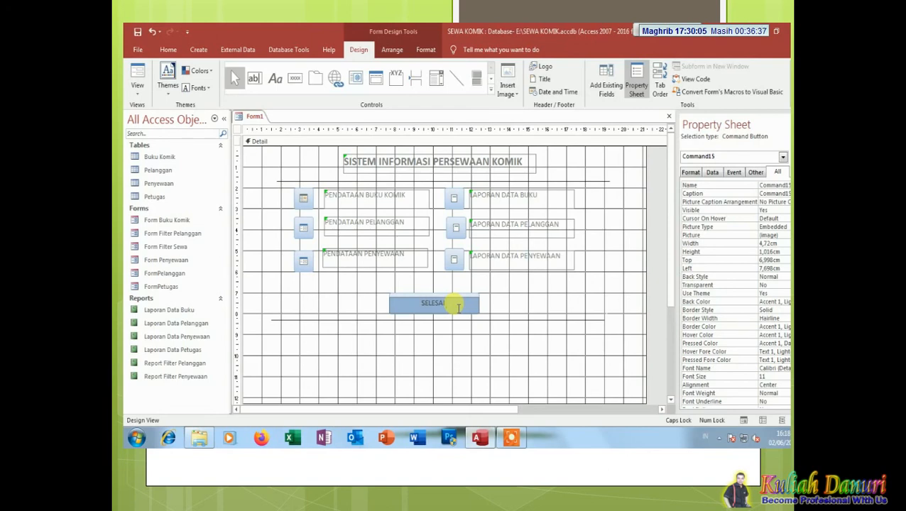
{"action": "left_click", "coordinate": [460, 344]}
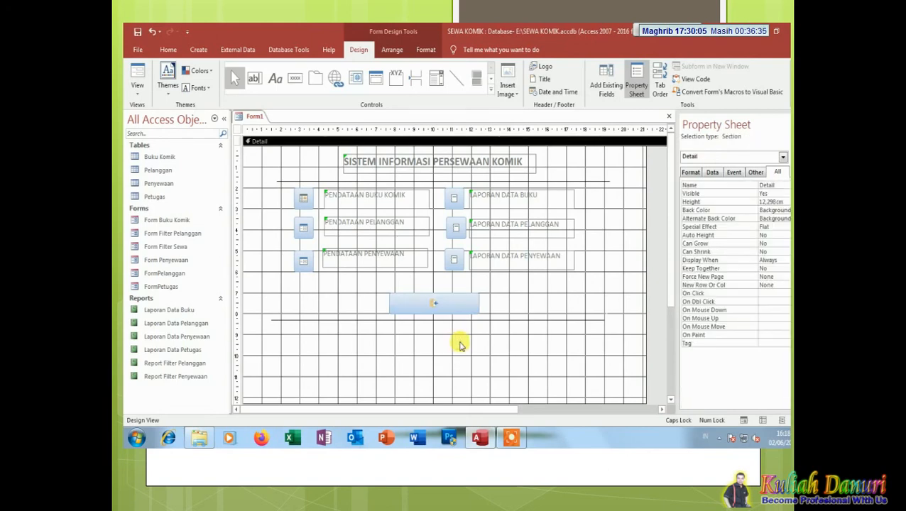
{"action": "left_click", "coordinate": [432, 302]}
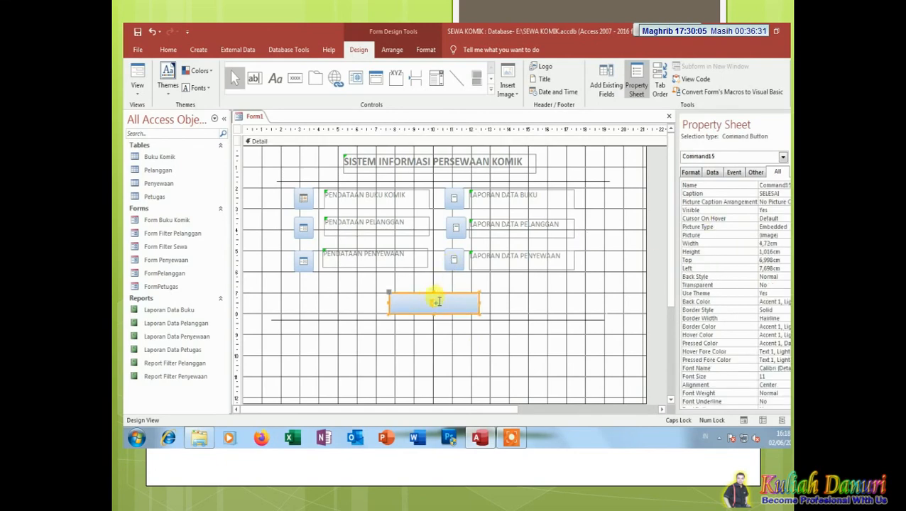
{"action": "left_click", "coordinate": [546, 303]}
{"action": "left_click", "coordinate": [469, 301]}
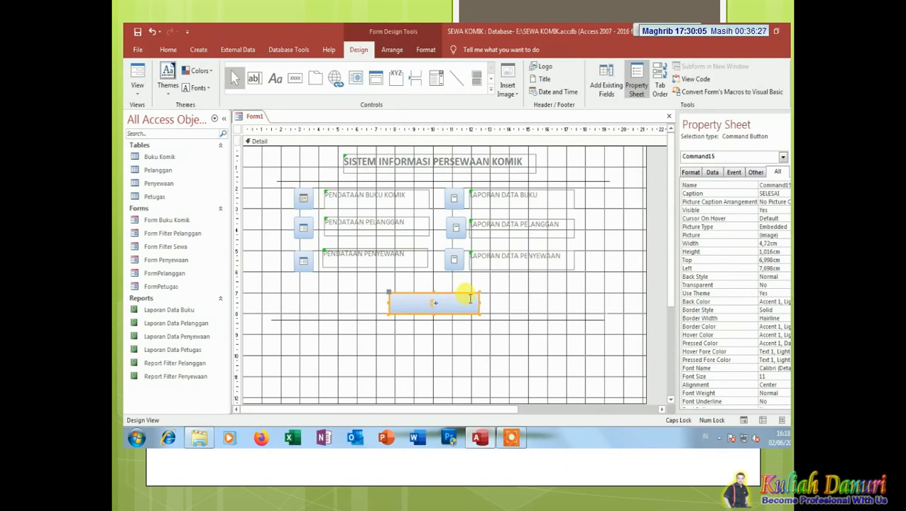
Step: Save the form as FORM MENU and close it along with the Property Sheet
{"action": "left_click", "coordinate": [144, 33]}
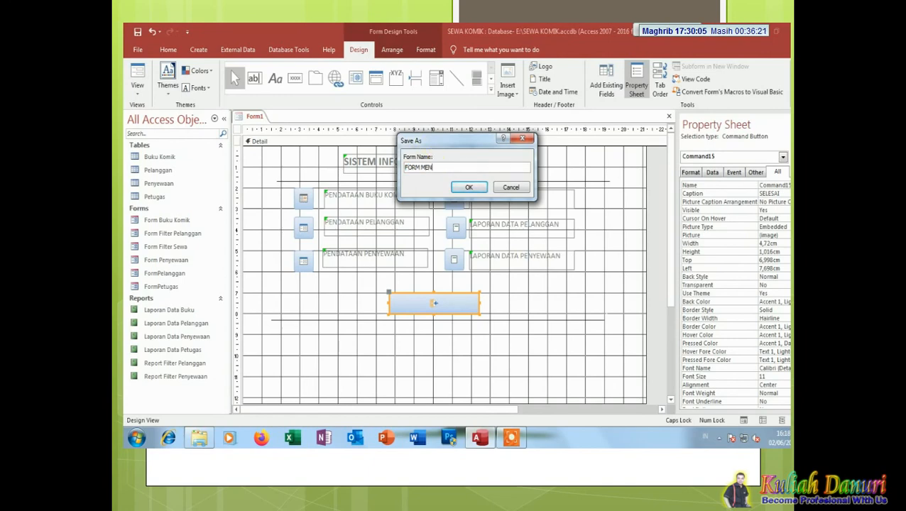
{"action": "left_click", "coordinate": [463, 187]}
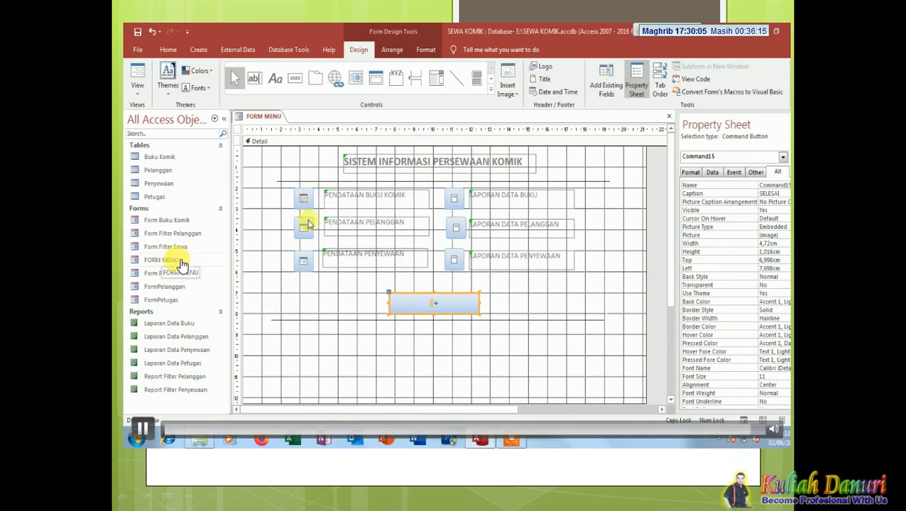
{"action": "left_click", "coordinate": [636, 79]}
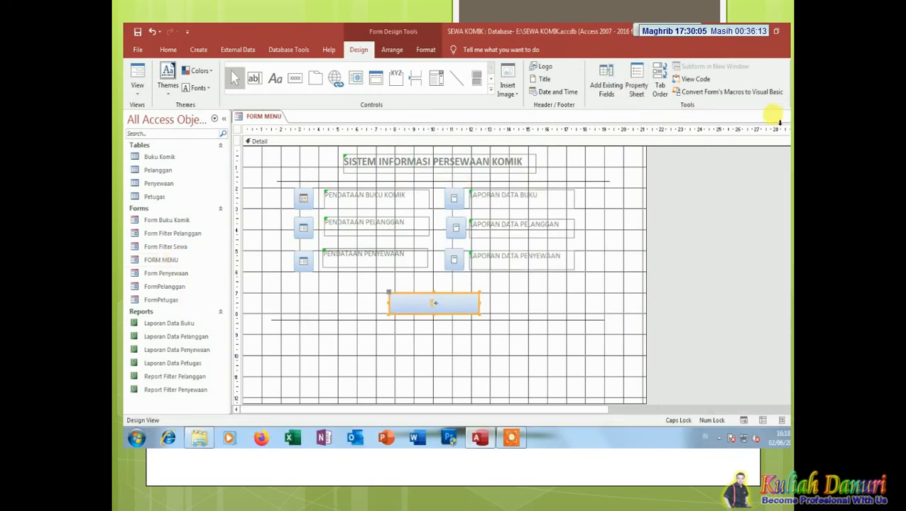
{"action": "key", "text": "ctrl+w"}
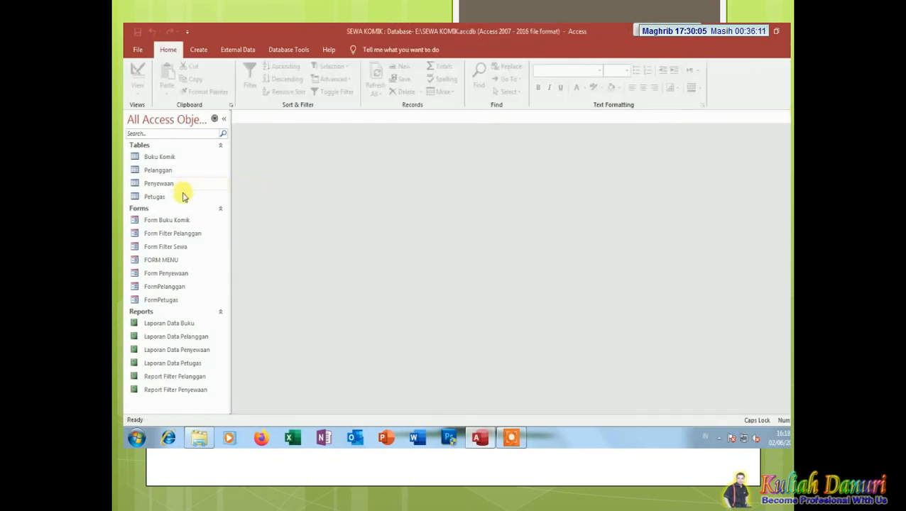
Step: Open FORM MENU, test its exit button, and reopen the form
{"action": "left_click", "coordinate": [170, 262]}
{"action": "double_click", "coordinate": [170, 261]}
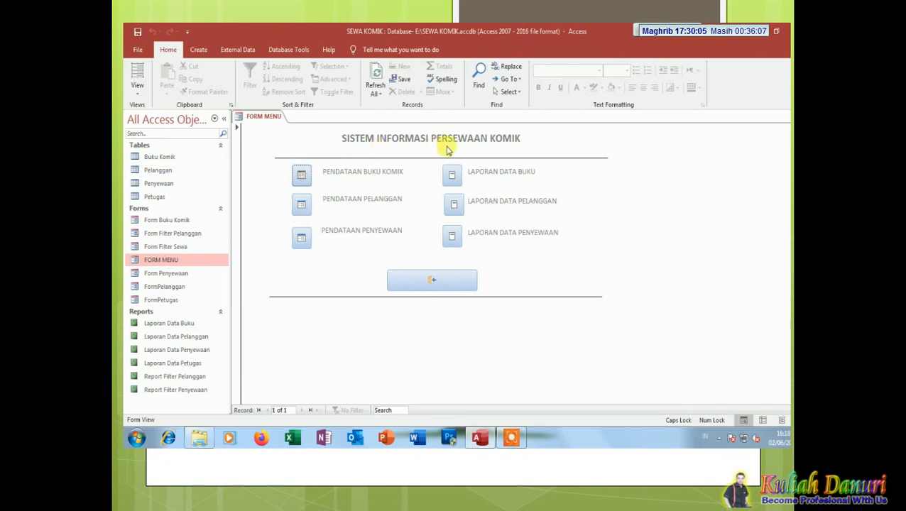
{"action": "left_click", "coordinate": [434, 281]}
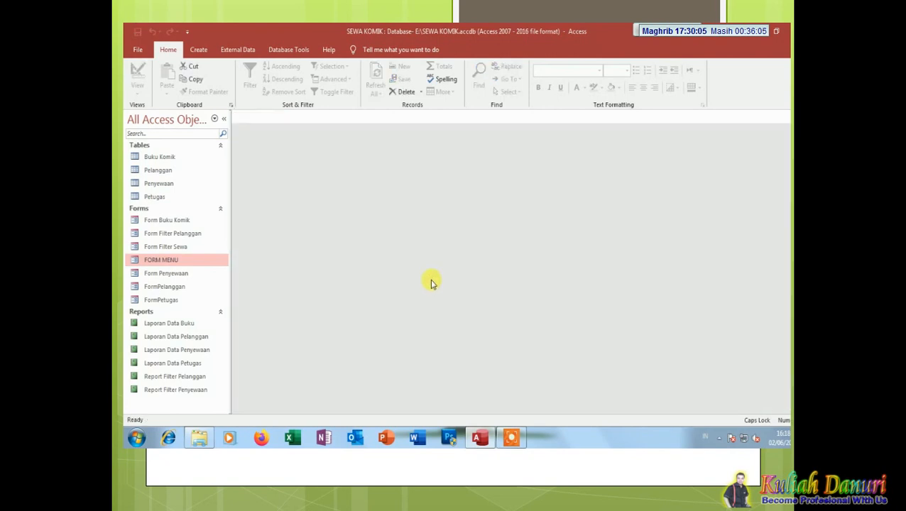
{"action": "double_click", "coordinate": [170, 260]}
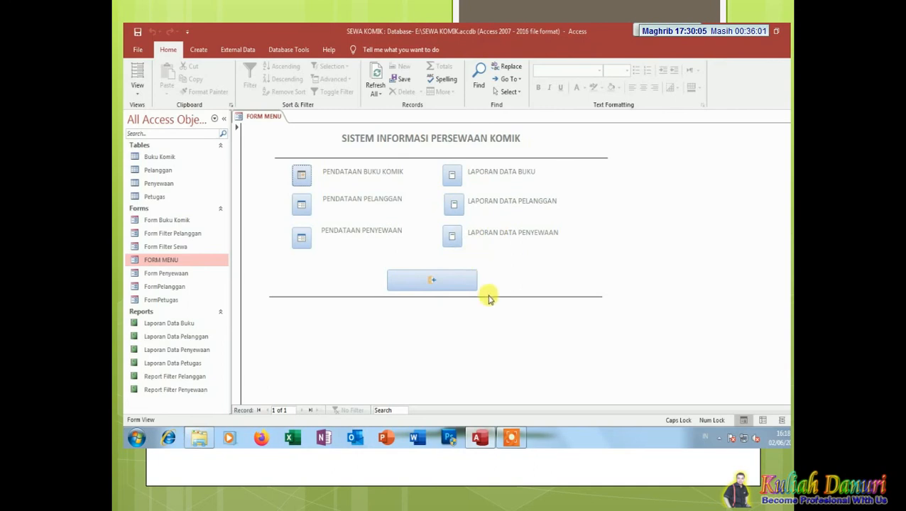
{"action": "key", "text": "space"}
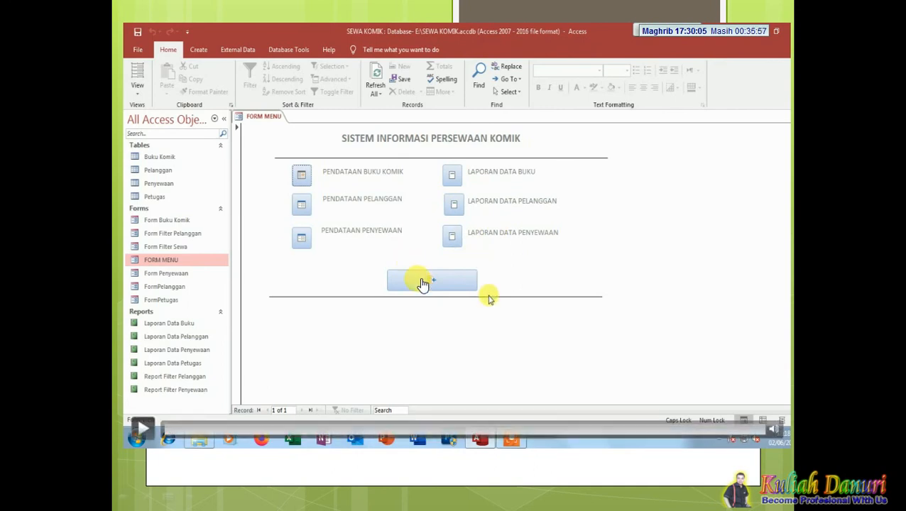
{"action": "key", "text": "space"}
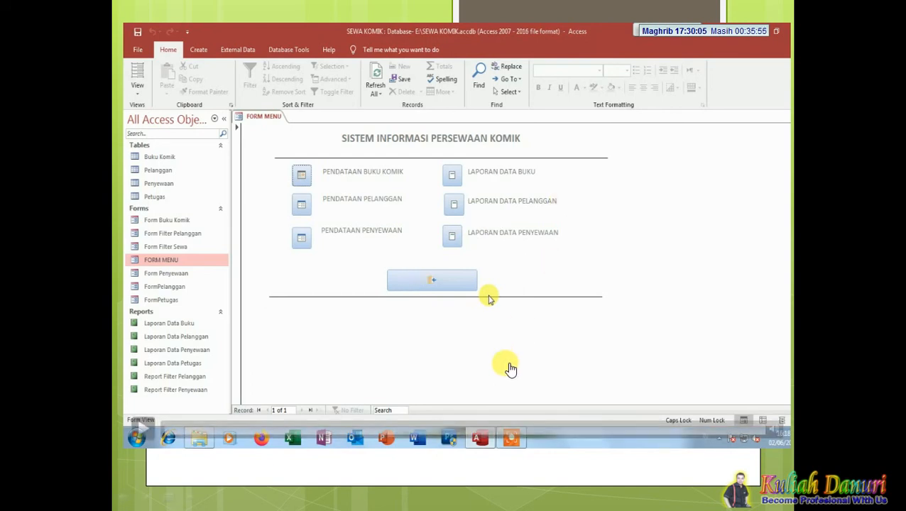